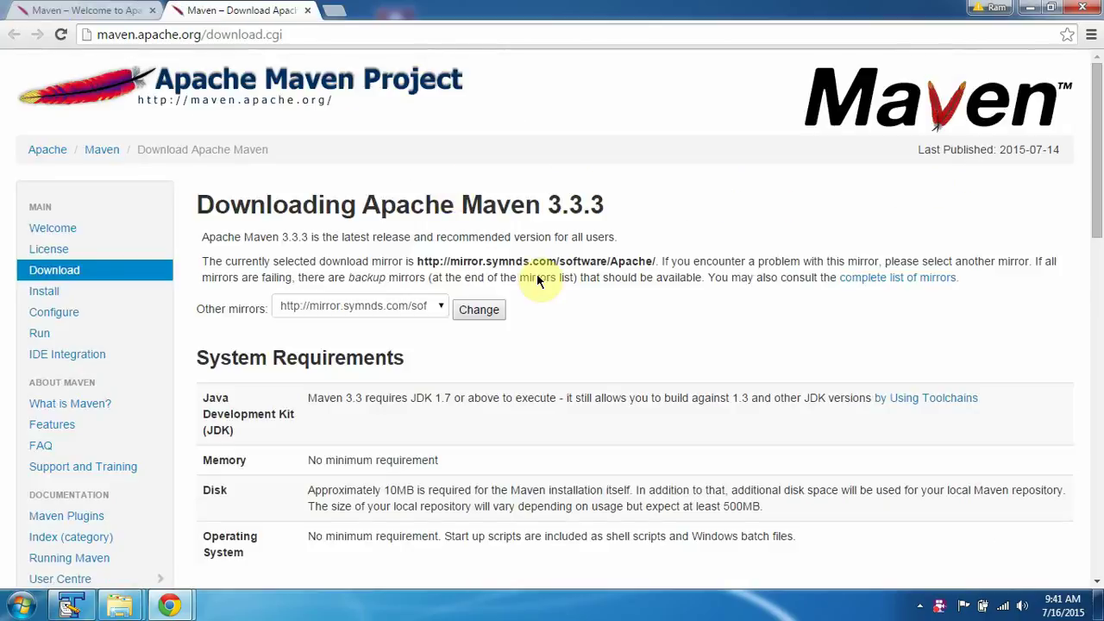
Download the apache-maven-3.3.3-bin.zip archive from the Maven download page's Files table.
{"action": "scroll", "coordinate": [542, 276], "scroll_direction": "down", "scroll_amount": 1}
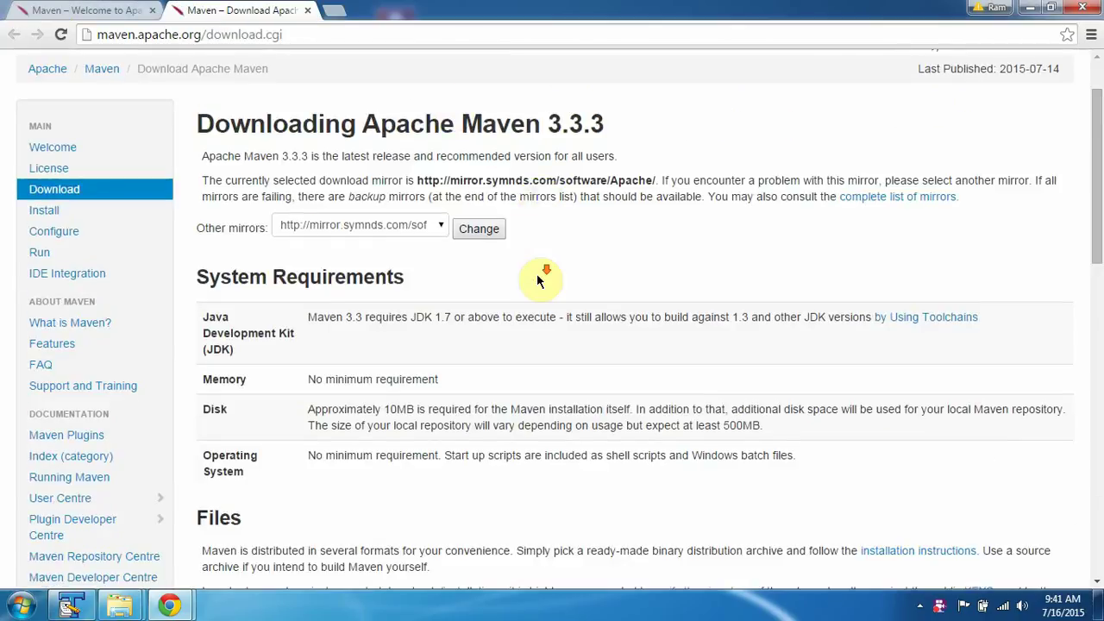
{"action": "scroll", "coordinate": [541, 276], "scroll_direction": "down", "scroll_amount": 4}
{"action": "scroll", "coordinate": [539, 278], "scroll_direction": "down", "scroll_amount": 2}
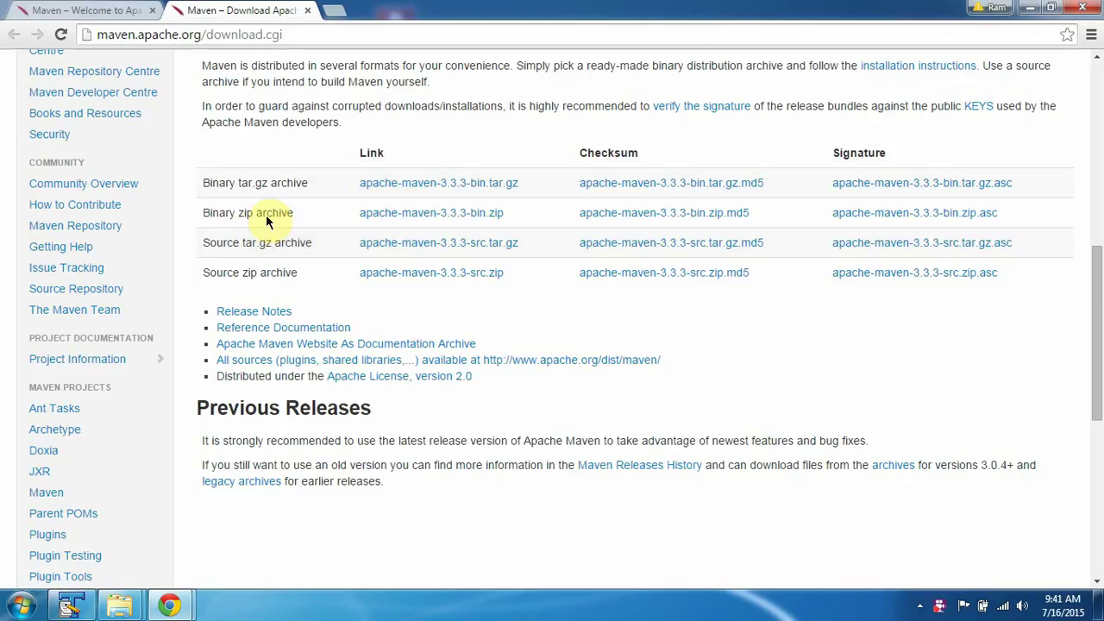
{"action": "left_click", "coordinate": [443, 214]}
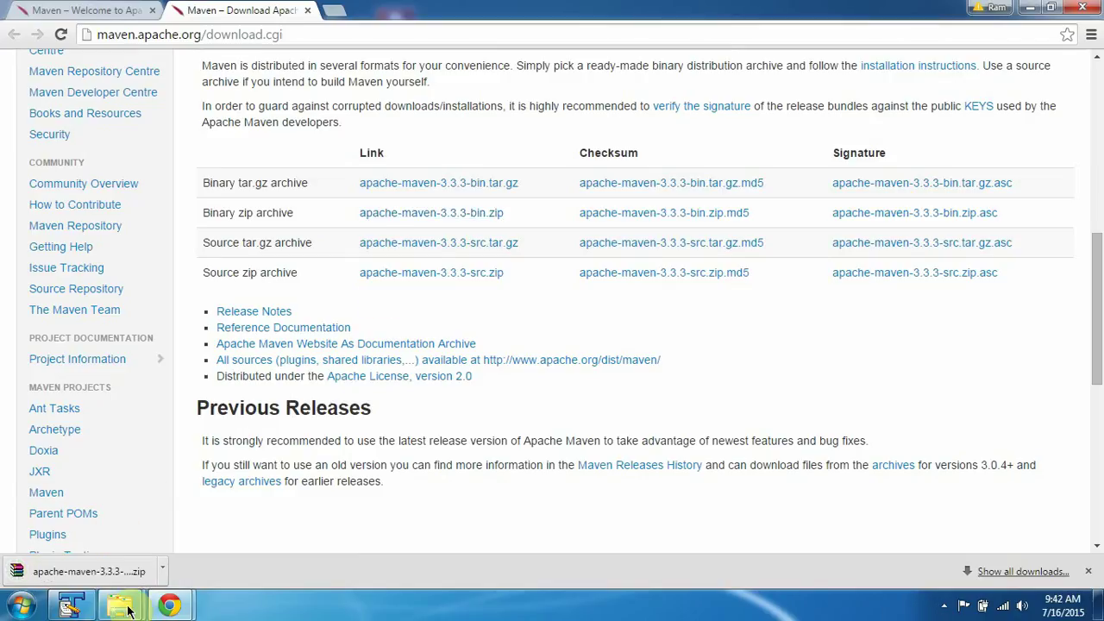
Copy the downloaded Maven zip to the root of New Volume (D:).
{"action": "mouse_move", "coordinate": [120, 606]}
{"action": "left_click", "coordinate": [108, 518]}
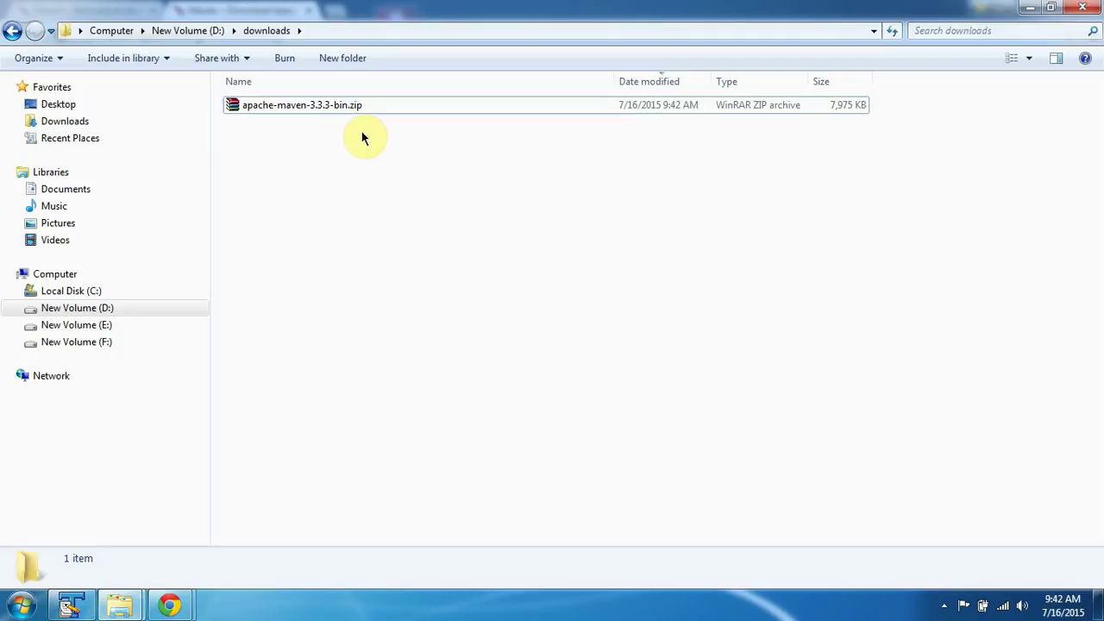
{"action": "left_click", "coordinate": [343, 104]}
{"action": "right_click", "coordinate": [344, 104]}
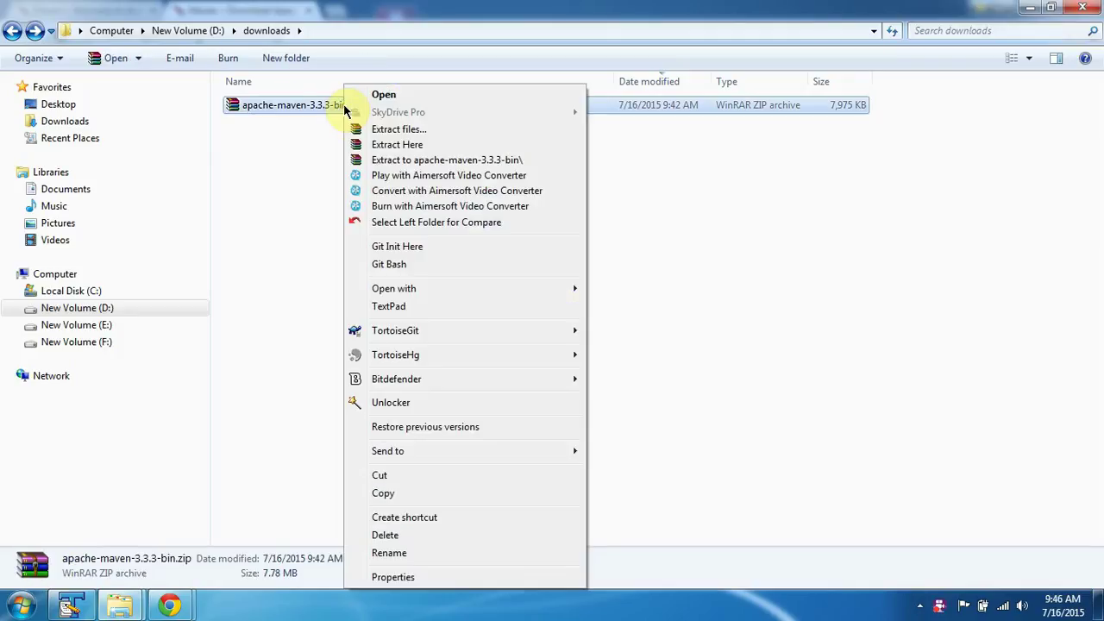
{"action": "left_click", "coordinate": [393, 494]}
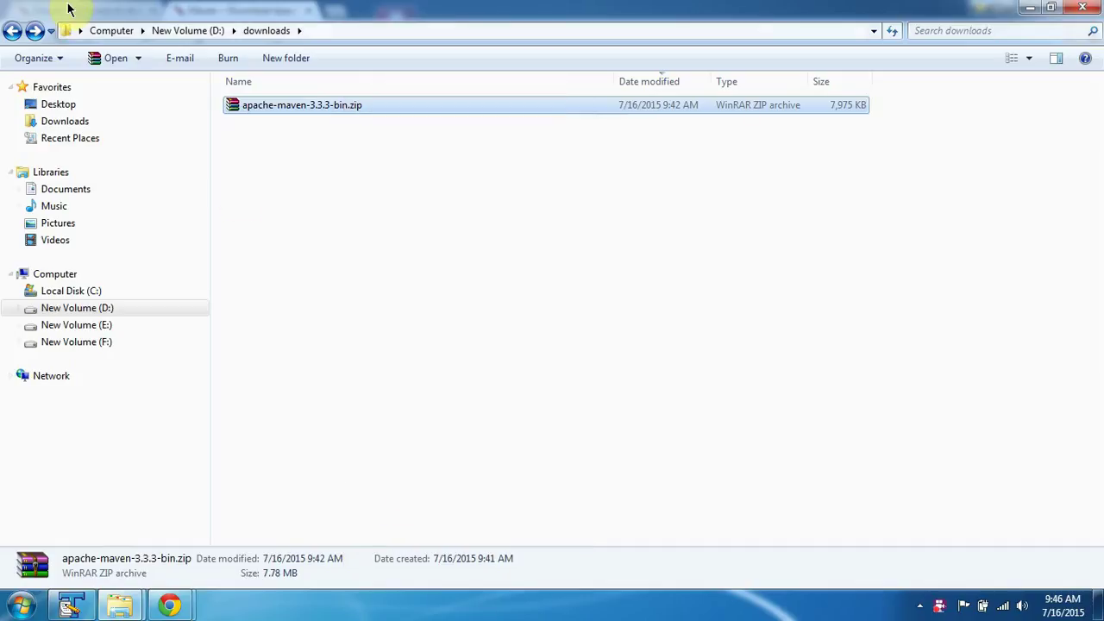
{"action": "left_click", "coordinate": [82, 310]}
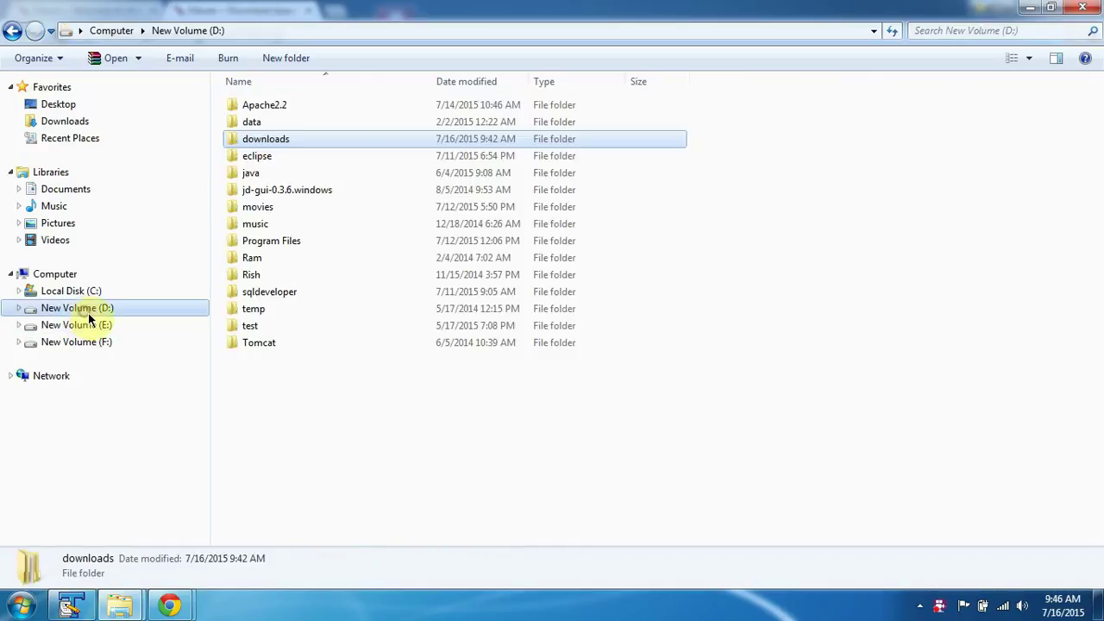
{"action": "right_click", "coordinate": [423, 434]}
{"action": "left_click", "coordinate": [461, 147]}
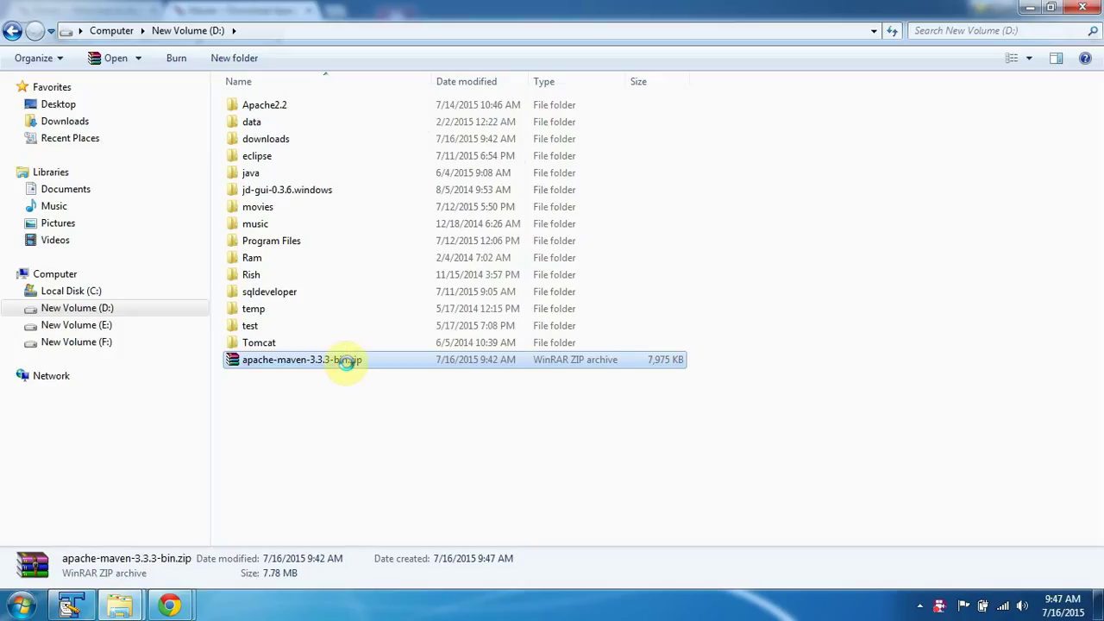
Extract the zip in D: and open the apache-maven-3.3.3 folder.
{"action": "right_click", "coordinate": [347, 364]}
{"action": "left_click", "coordinate": [399, 144]}
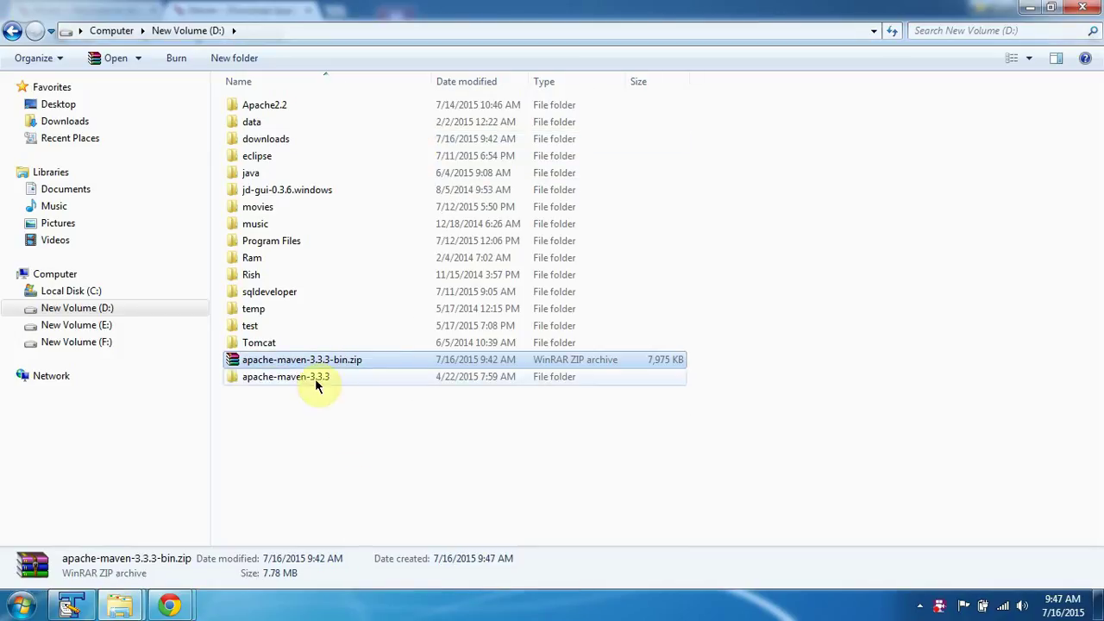
{"action": "left_click", "coordinate": [316, 379]}
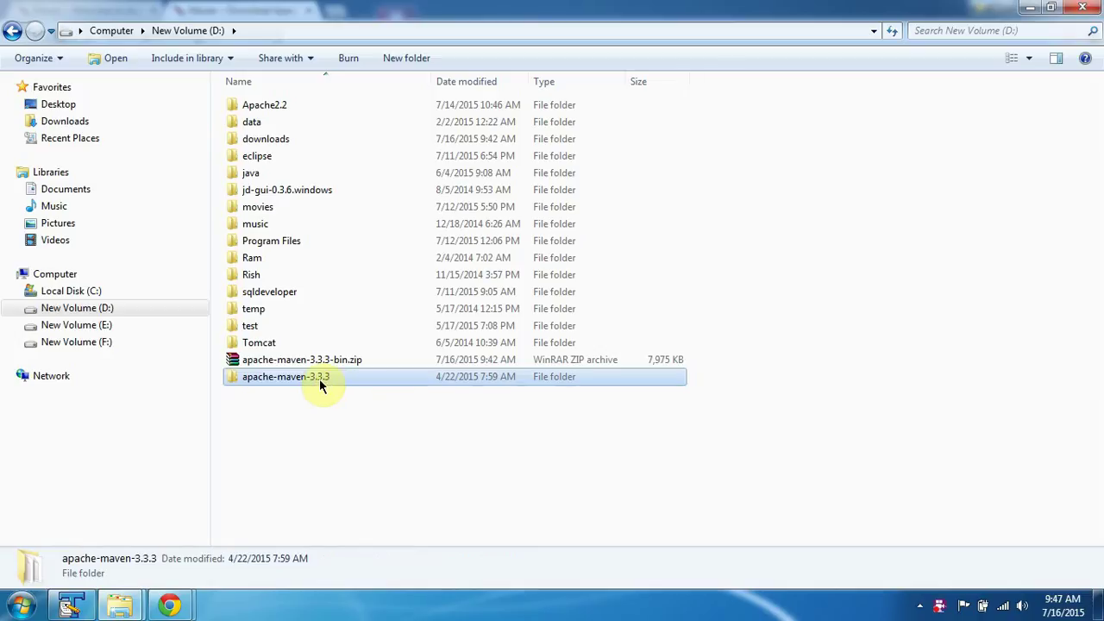
{"action": "double_click", "coordinate": [319, 381]}
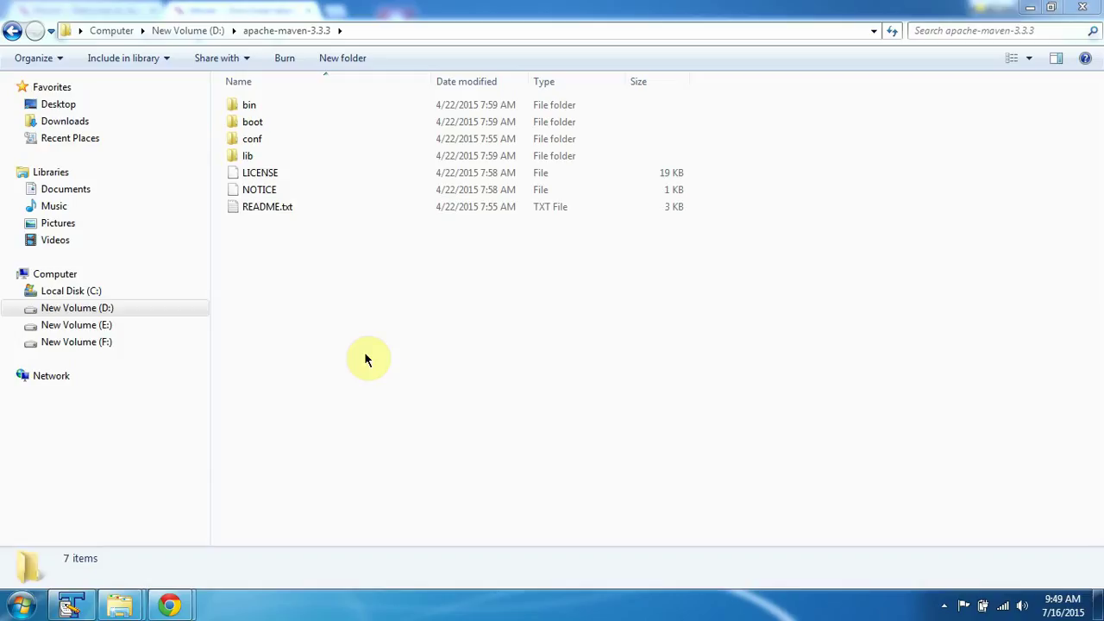
{"action": "left_click", "coordinate": [20, 604]}
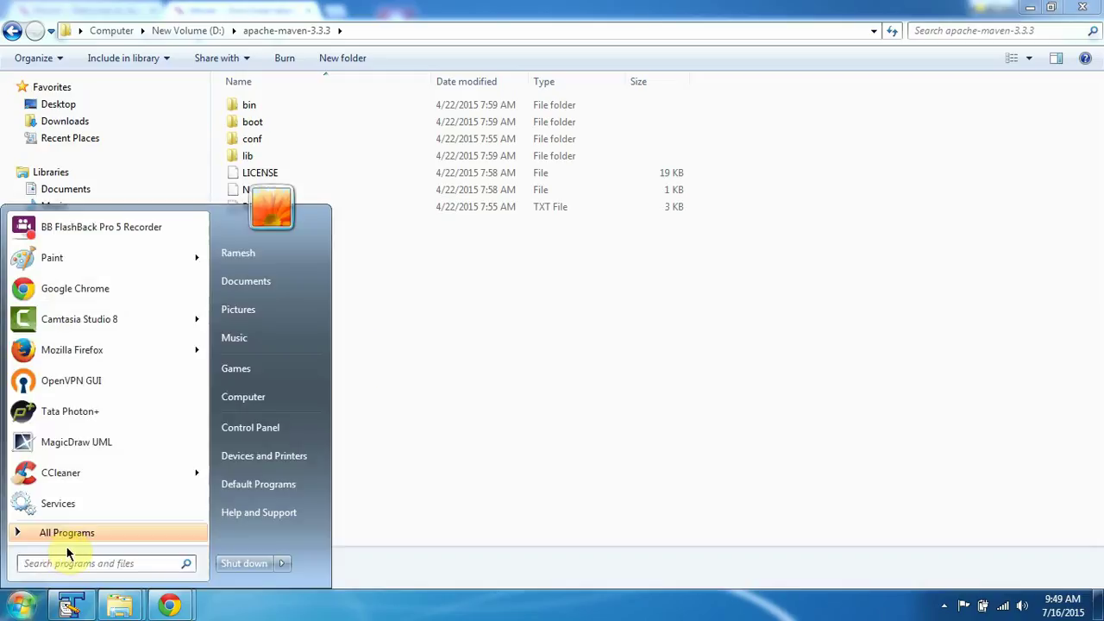
{"action": "type", "text": "cmd"}
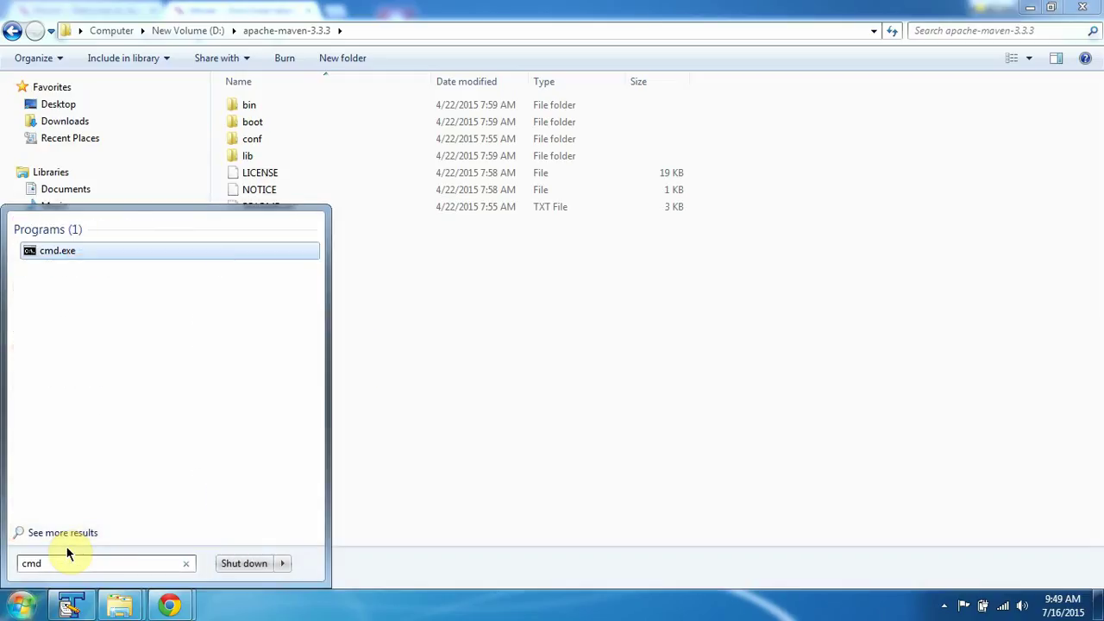
{"action": "key", "text": "Return"}
{"action": "type", "text": "mvn -version"}
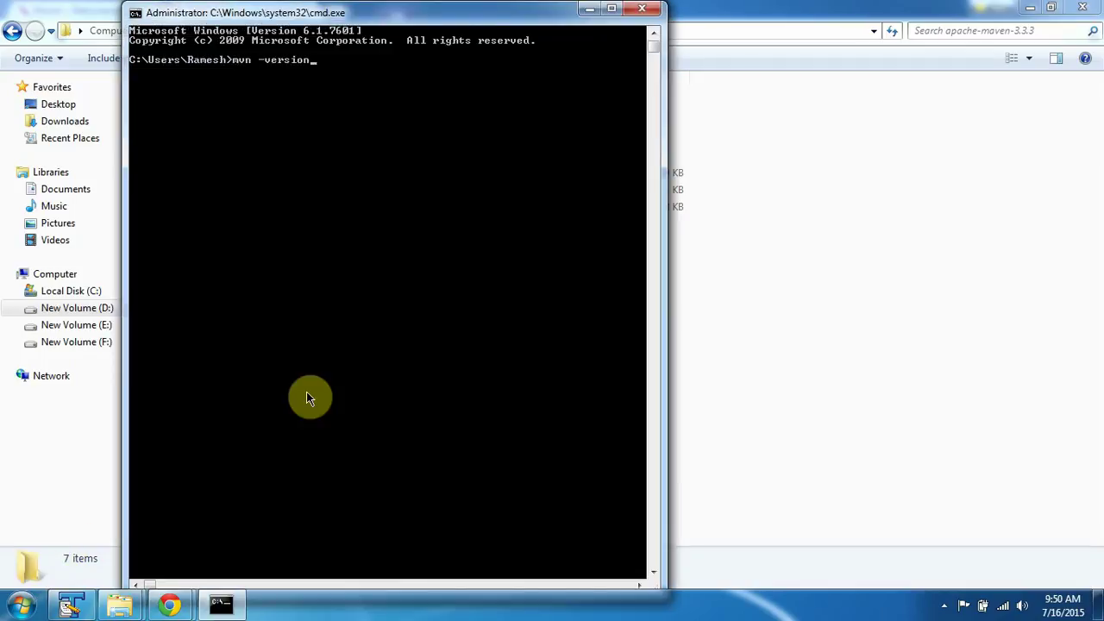
{"action": "key", "text": "Return"}
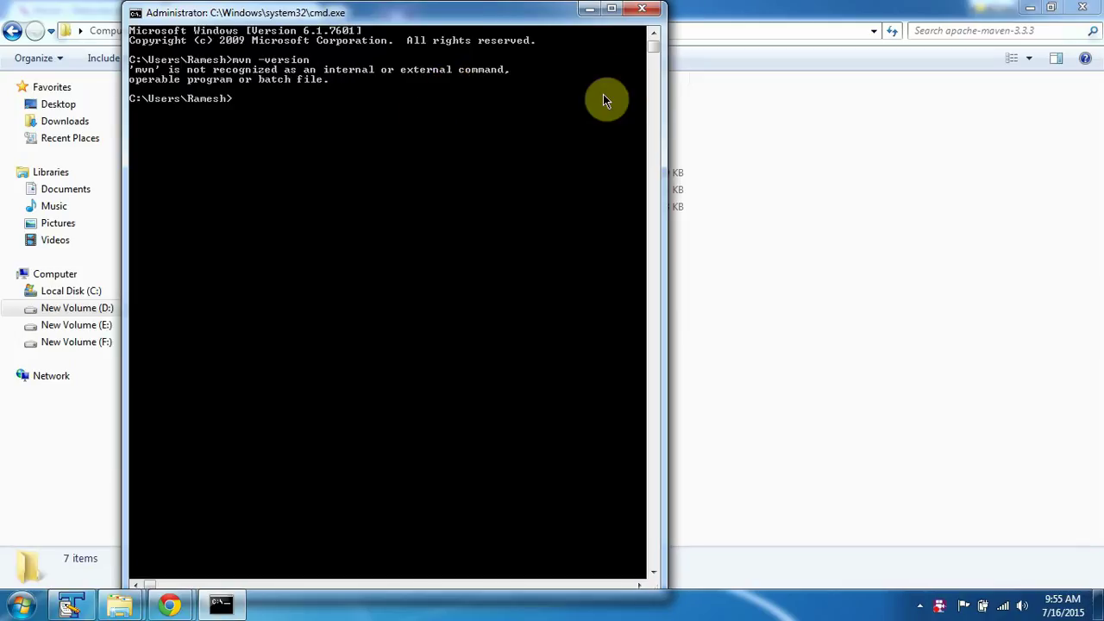
{"action": "left_click", "coordinate": [641, 11]}
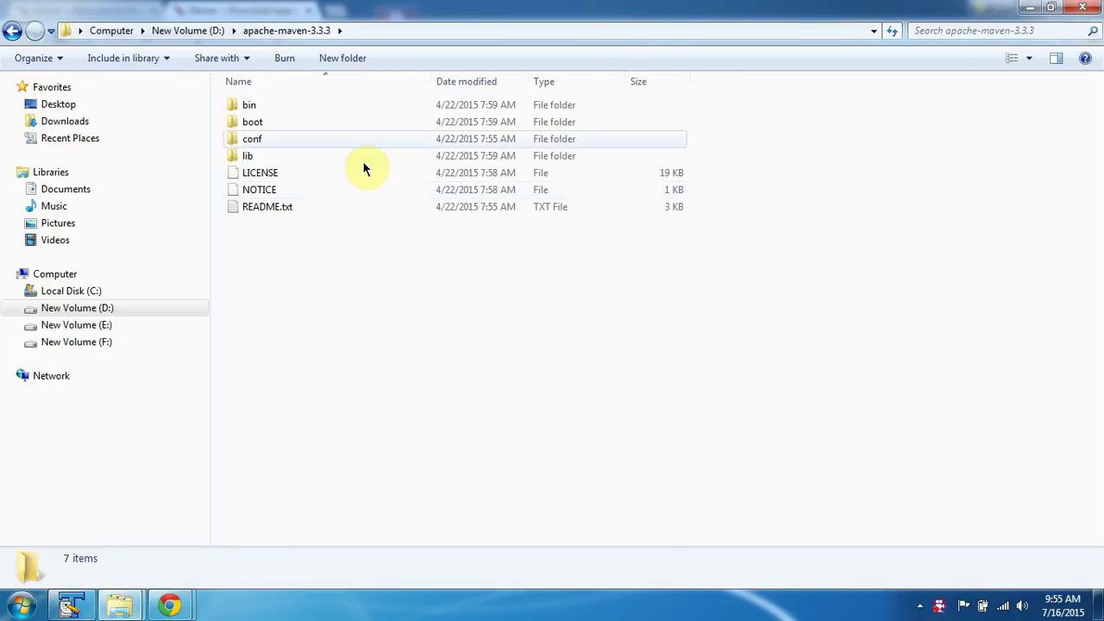
Open Environment Variables via Computer Properties and Advanced system settings.
{"action": "left_click", "coordinate": [57, 274]}
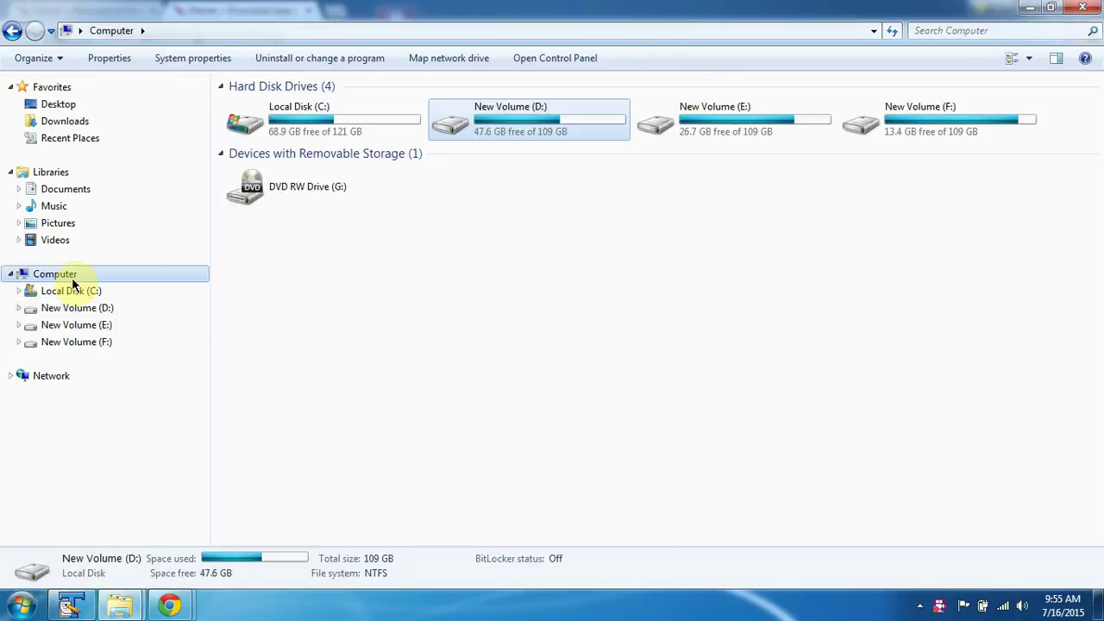
{"action": "right_click", "coordinate": [684, 262]}
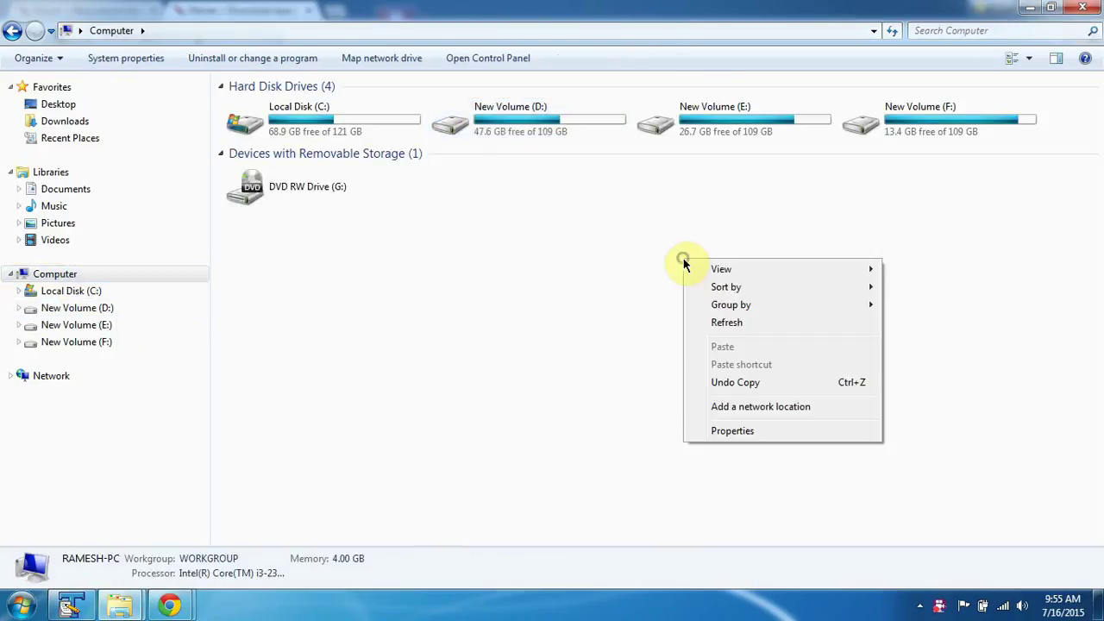
{"action": "left_click", "coordinate": [731, 431]}
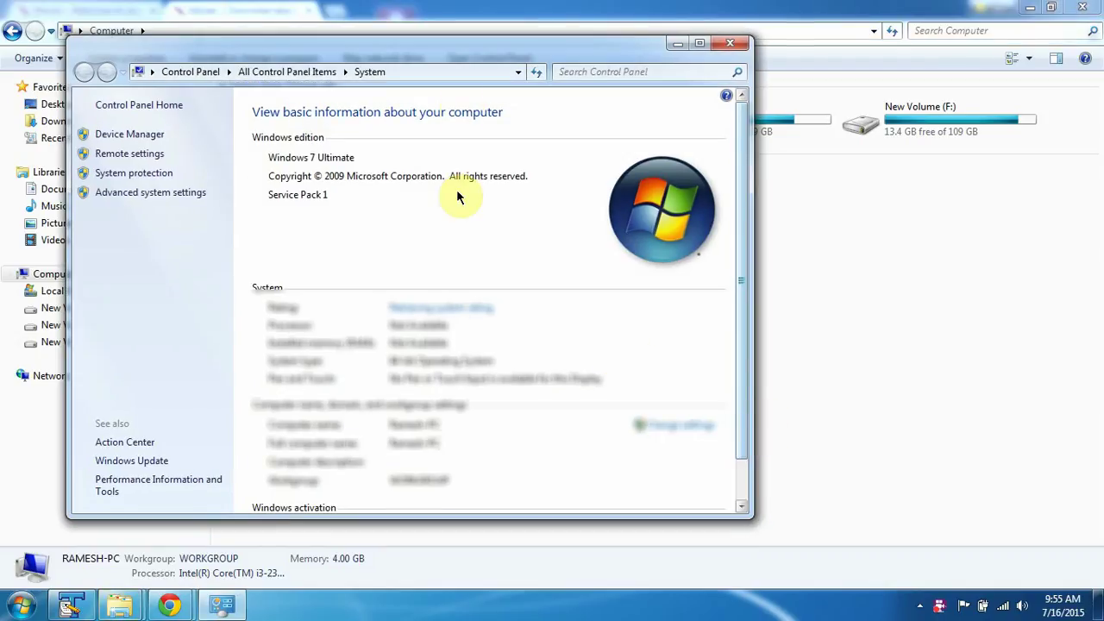
{"action": "left_click", "coordinate": [170, 196]}
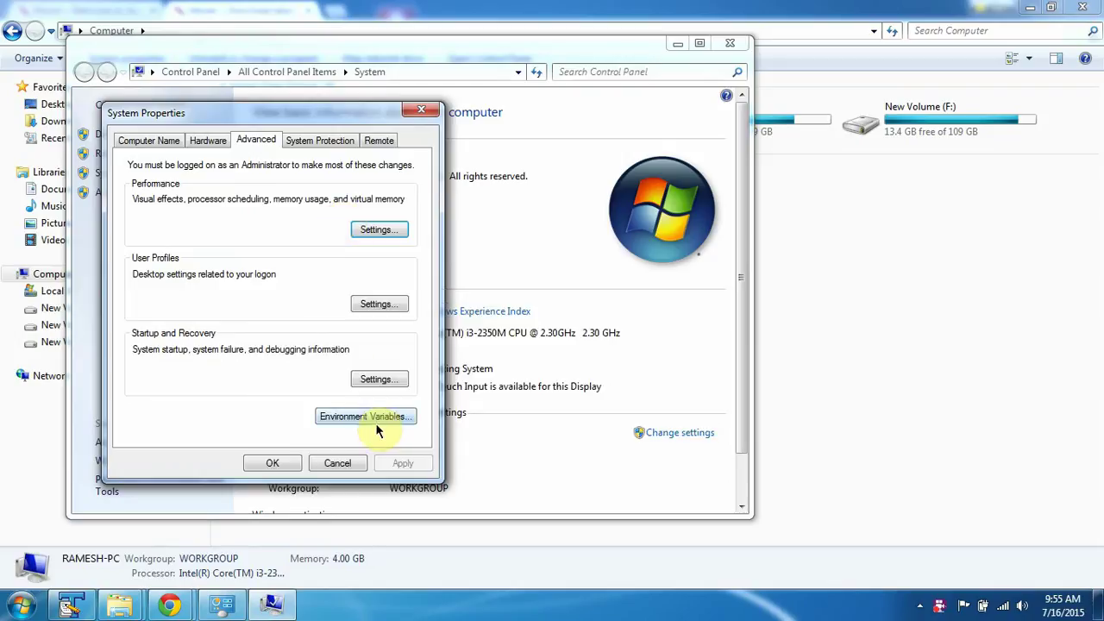
{"action": "left_click", "coordinate": [376, 417]}
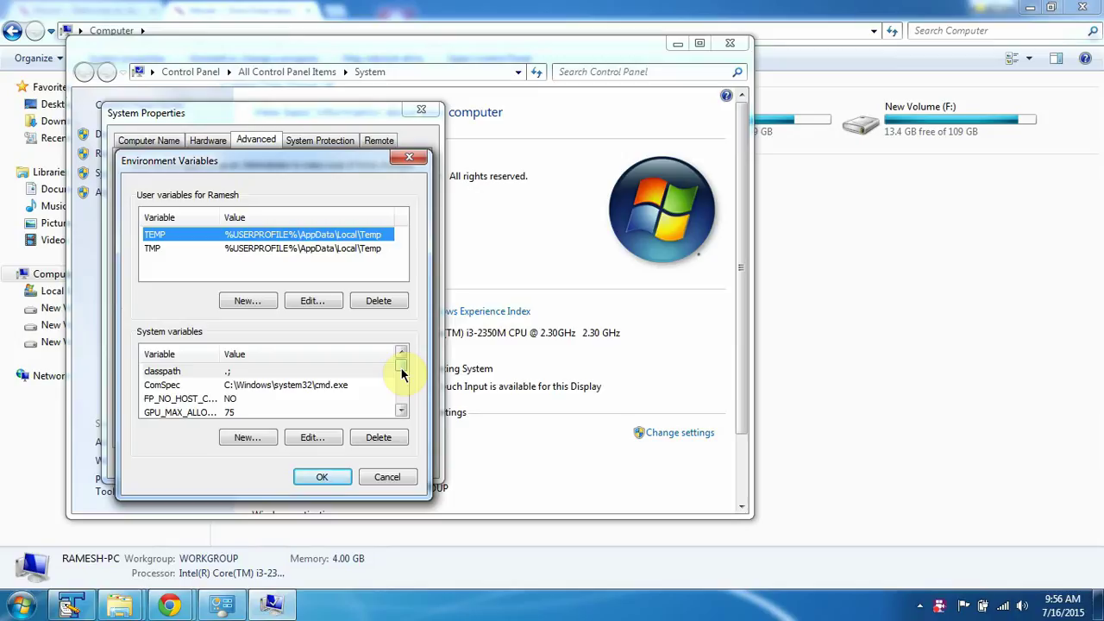
Start a new system variable named JAVA_HOME and browse Explorer to C:\Java\jdk1.8.0_40.
{"action": "left_click", "coordinate": [248, 438]}
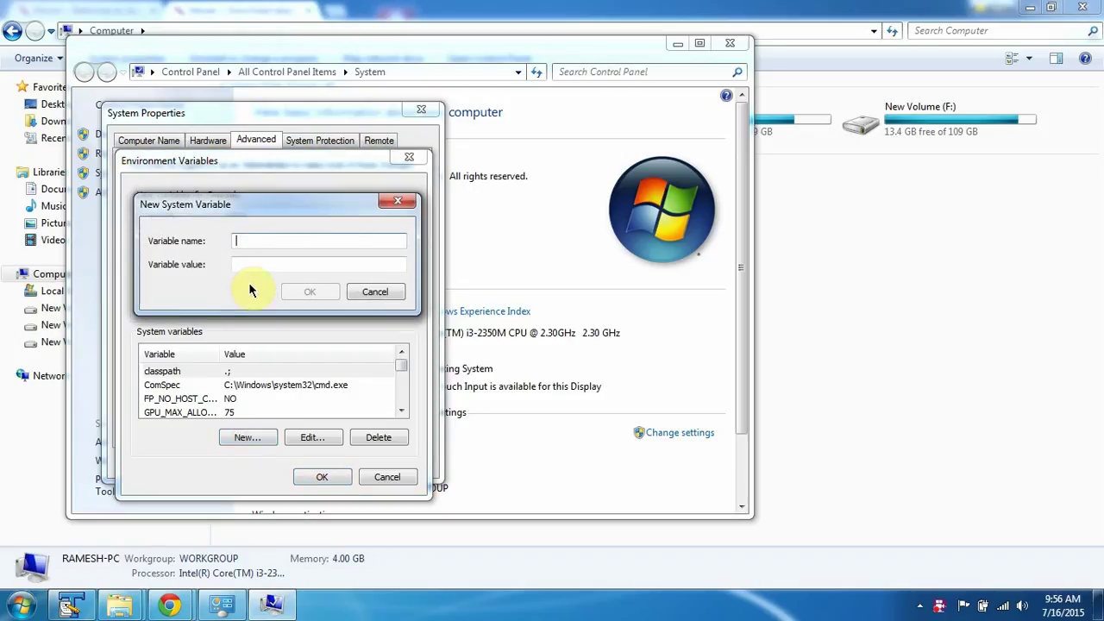
{"action": "type", "text": "JAVA_H"}
{"action": "type", "text": "OME"}
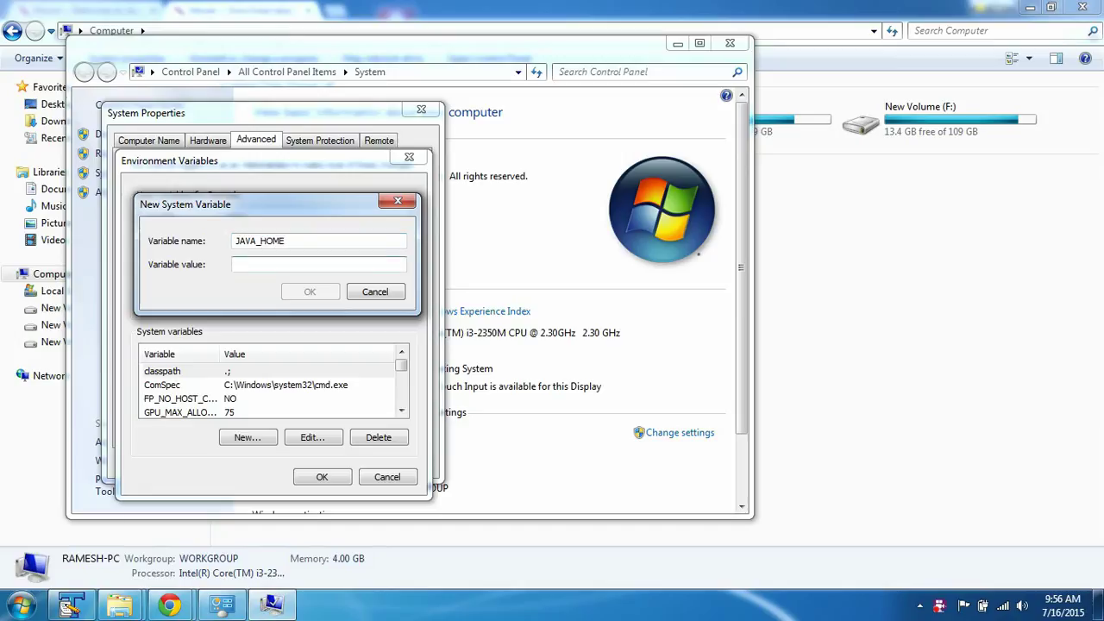
{"action": "left_click", "coordinate": [119, 603]}
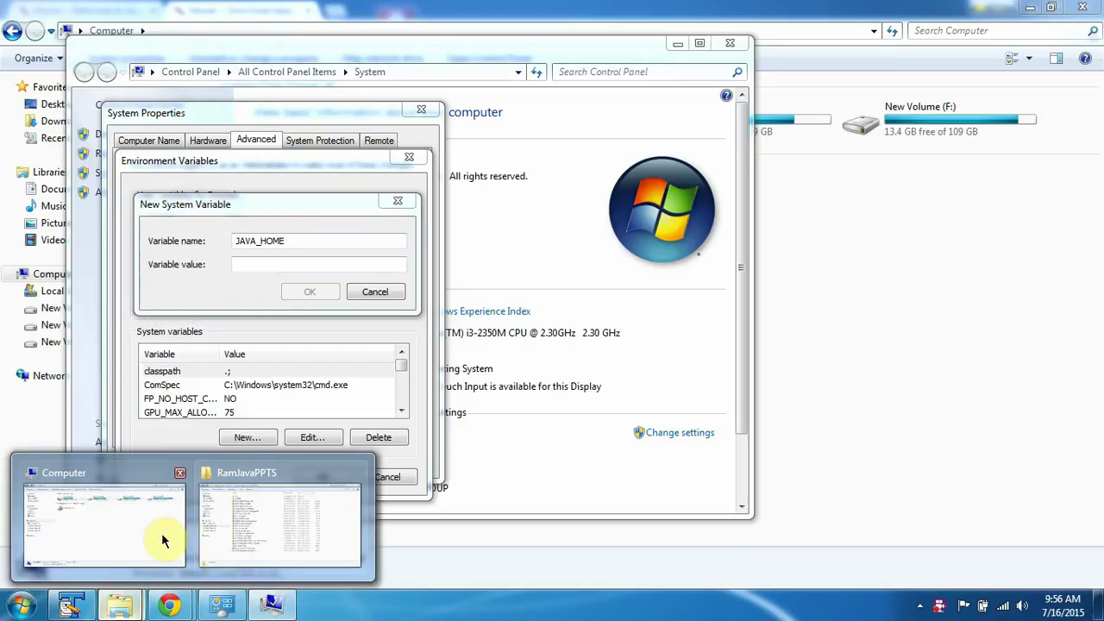
{"action": "left_click", "coordinate": [155, 527]}
{"action": "left_click", "coordinate": [297, 121]}
{"action": "double_click", "coordinate": [297, 121]}
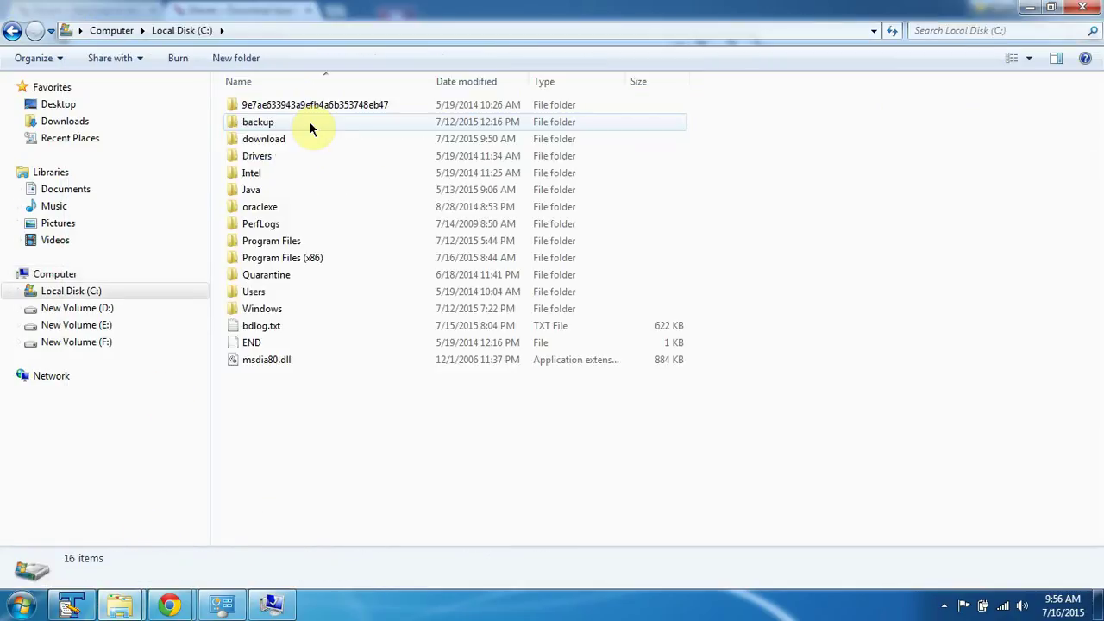
{"action": "left_click", "coordinate": [253, 193]}
{"action": "double_click", "coordinate": [254, 193]}
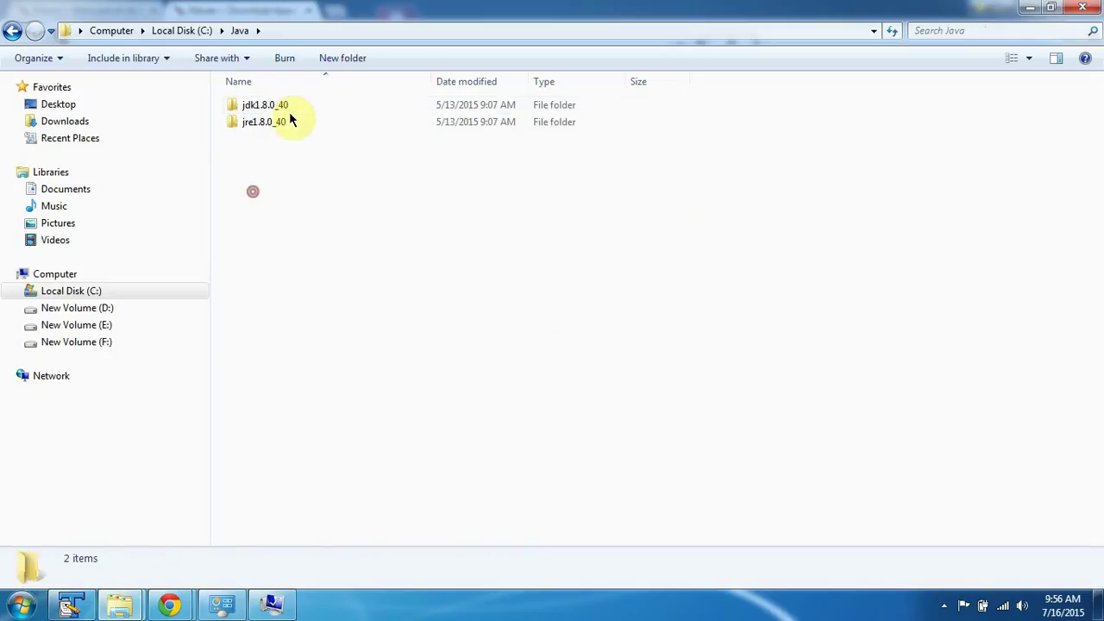
{"action": "double_click", "coordinate": [287, 107]}
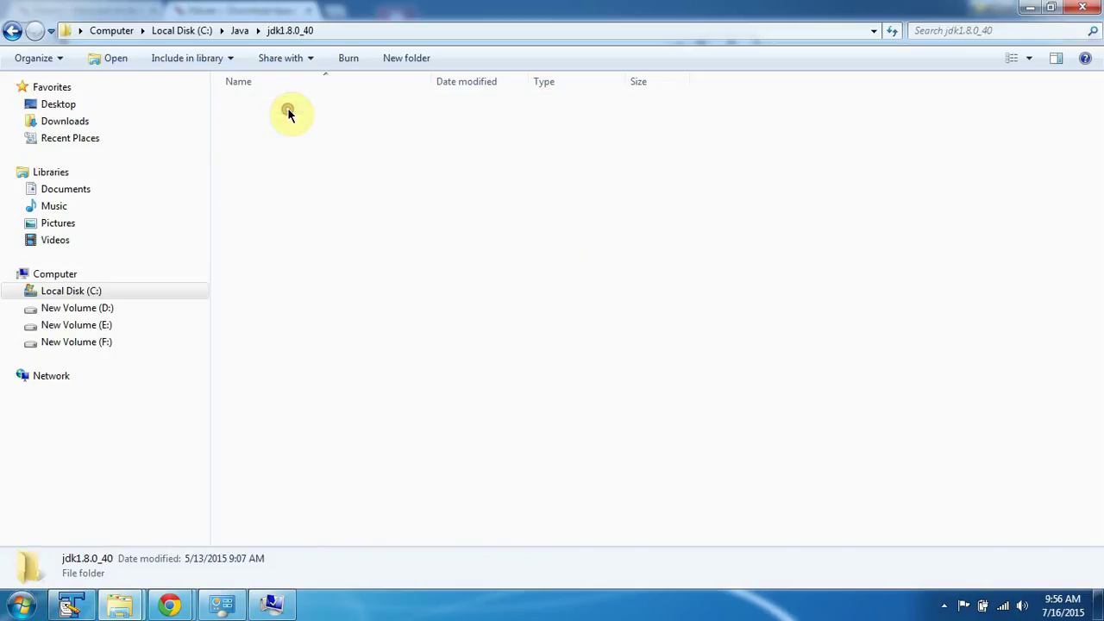
Paste the C:\Java\jdk1.8.0_40 path as JAVA_HOME's value and confirm it.
{"action": "left_click", "coordinate": [338, 30]}
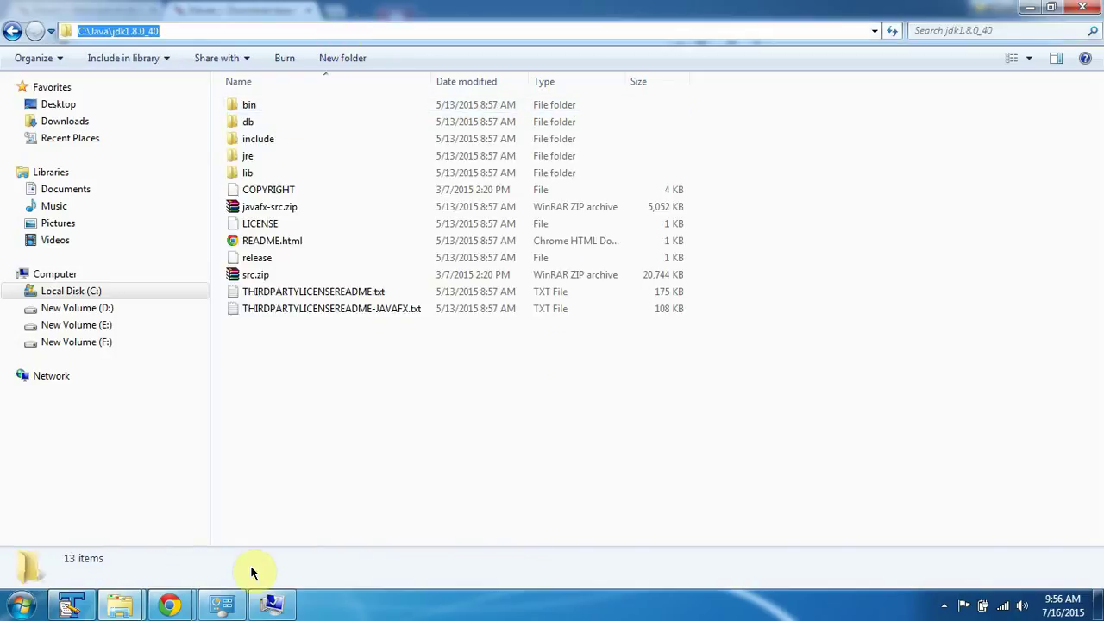
{"action": "left_click", "coordinate": [272, 604]}
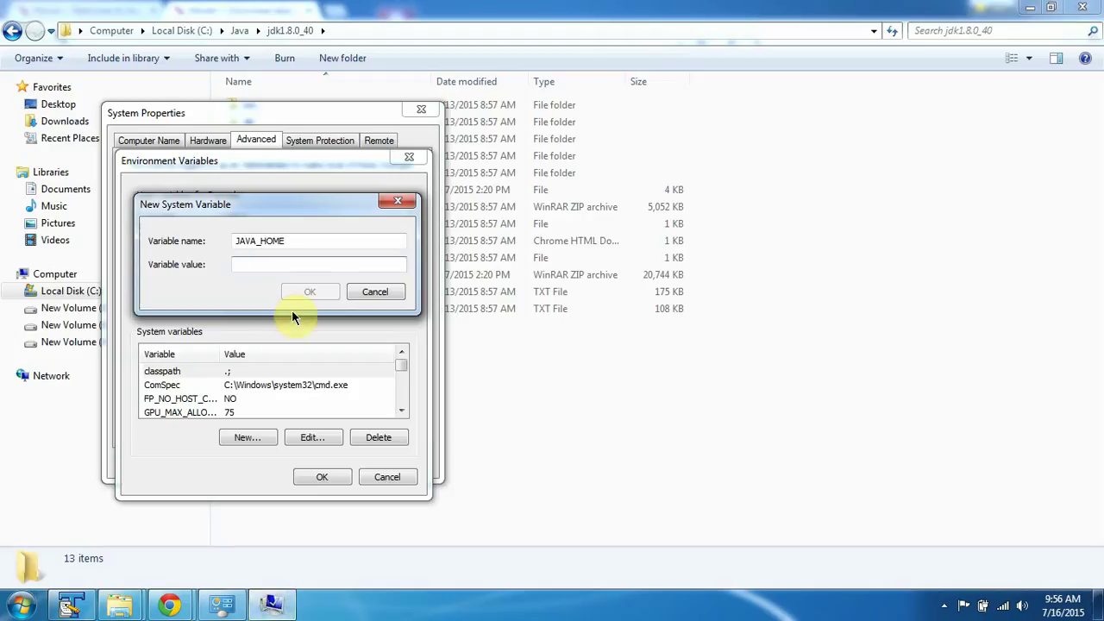
{"action": "type", "text": "C:\\Java\\jdk1.8.0_40"}
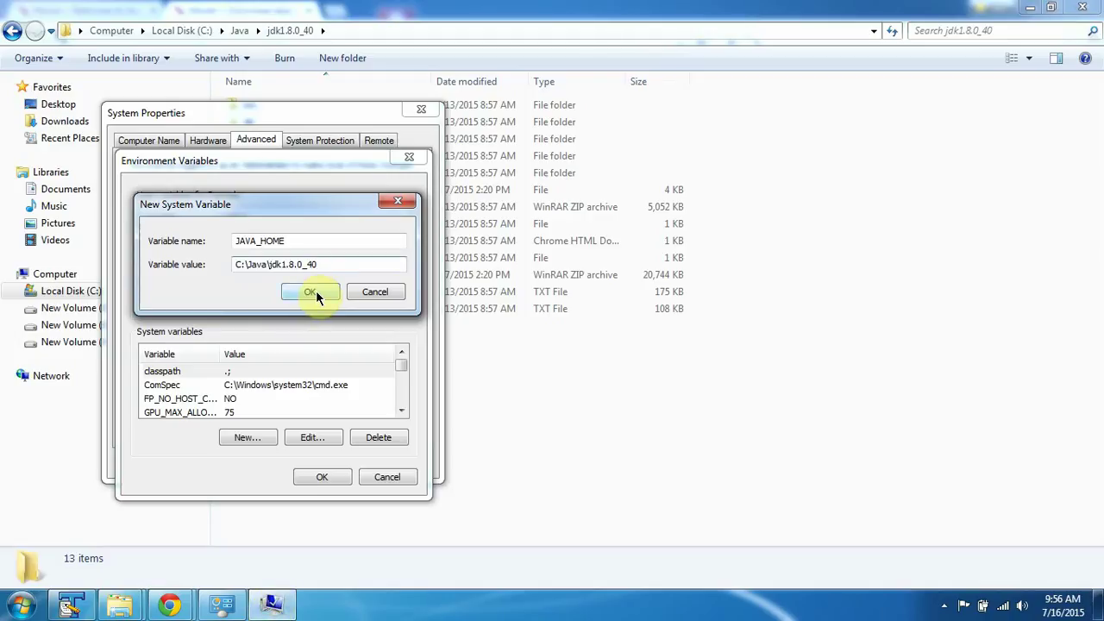
{"action": "left_click", "coordinate": [316, 295]}
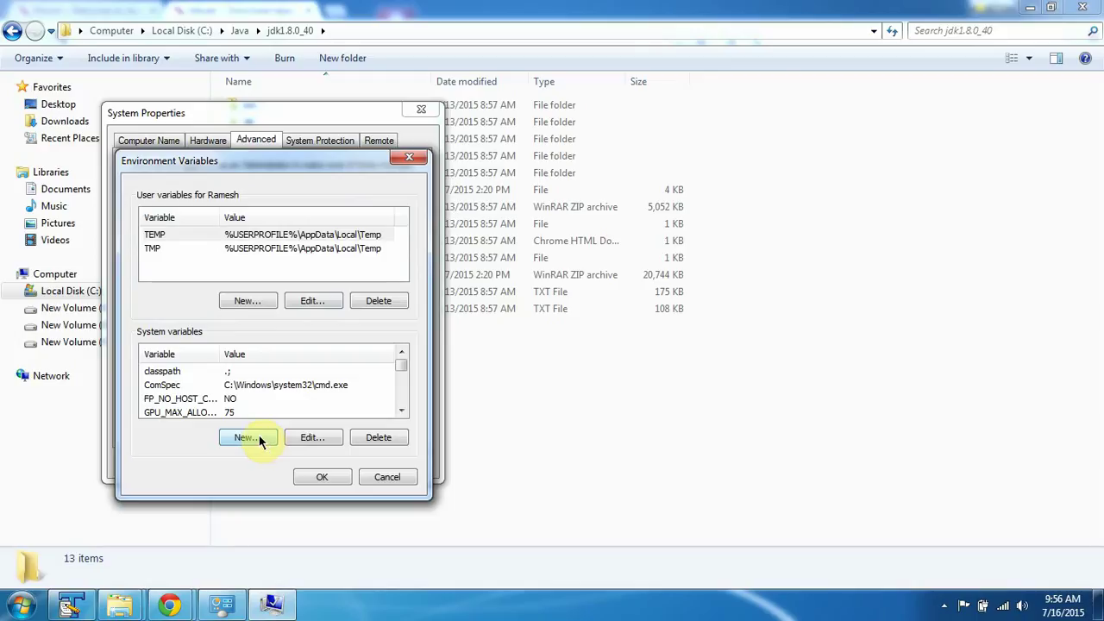
{"action": "left_click", "coordinate": [250, 385]}
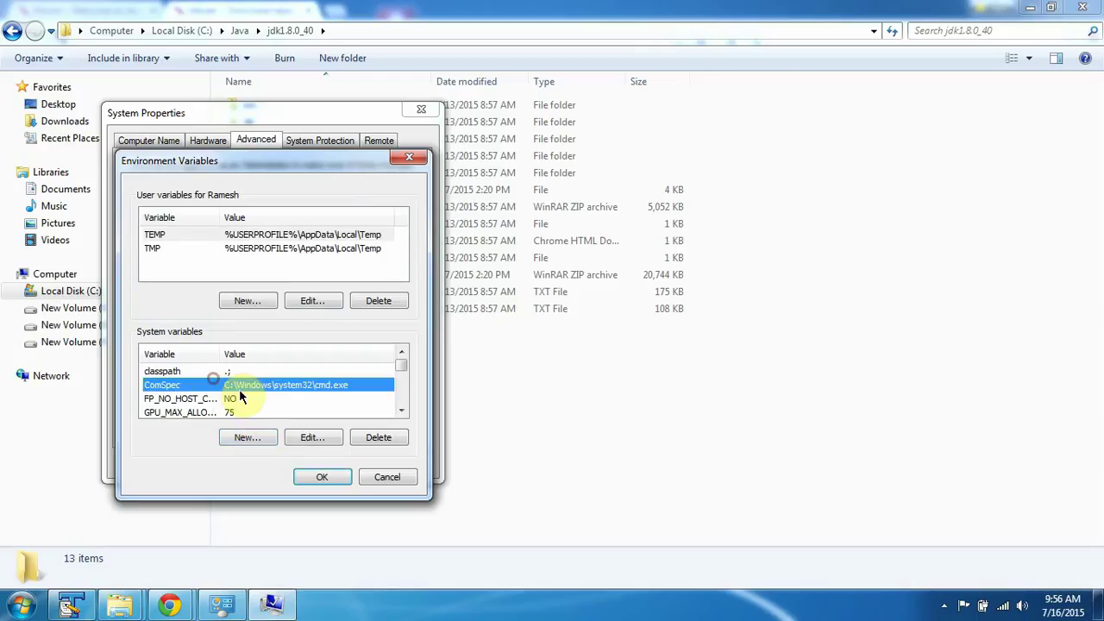
Check JAVA_HOME was added, then start a new system variable named MAVEN_HOME.
{"action": "key", "text": "j"}
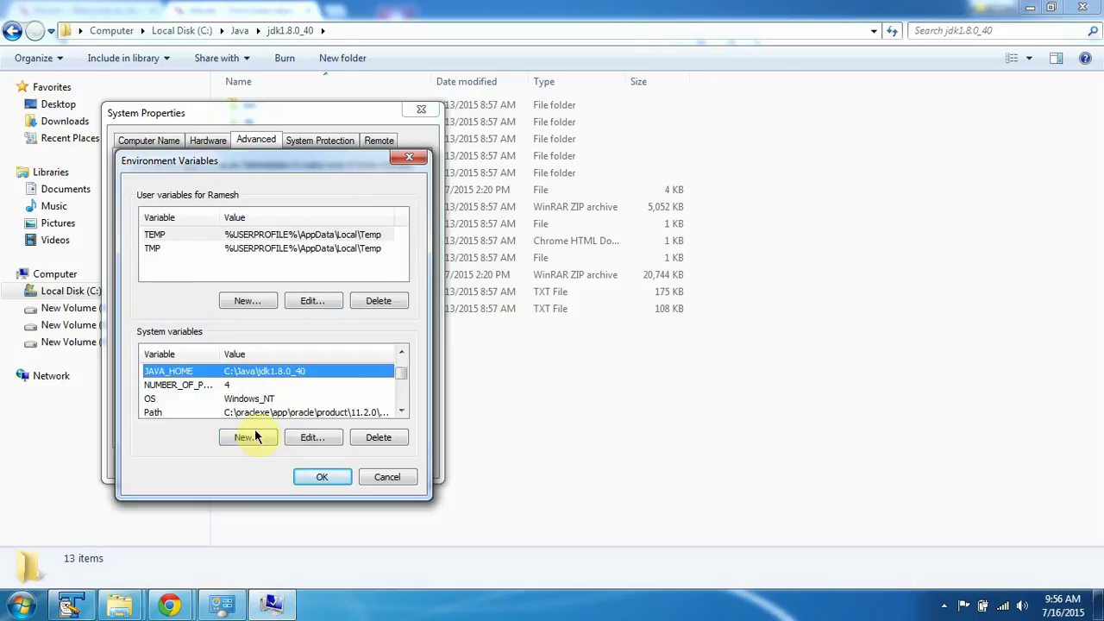
{"action": "left_click", "coordinate": [254, 439]}
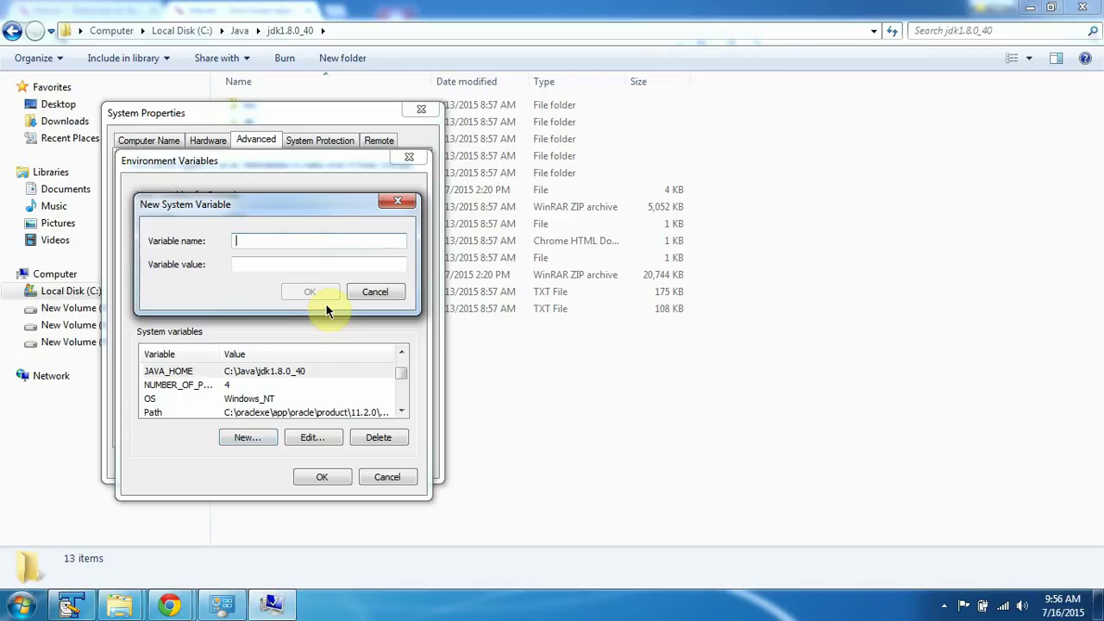
{"action": "type", "text": "mAVE"}
{"action": "key", "text": "BackSpace"}
{"action": "key", "text": "BackSpace"}
{"action": "type", "text": "M"}
{"action": "type", "text": "AVEN_"}
{"action": "type", "text": "HOME"}
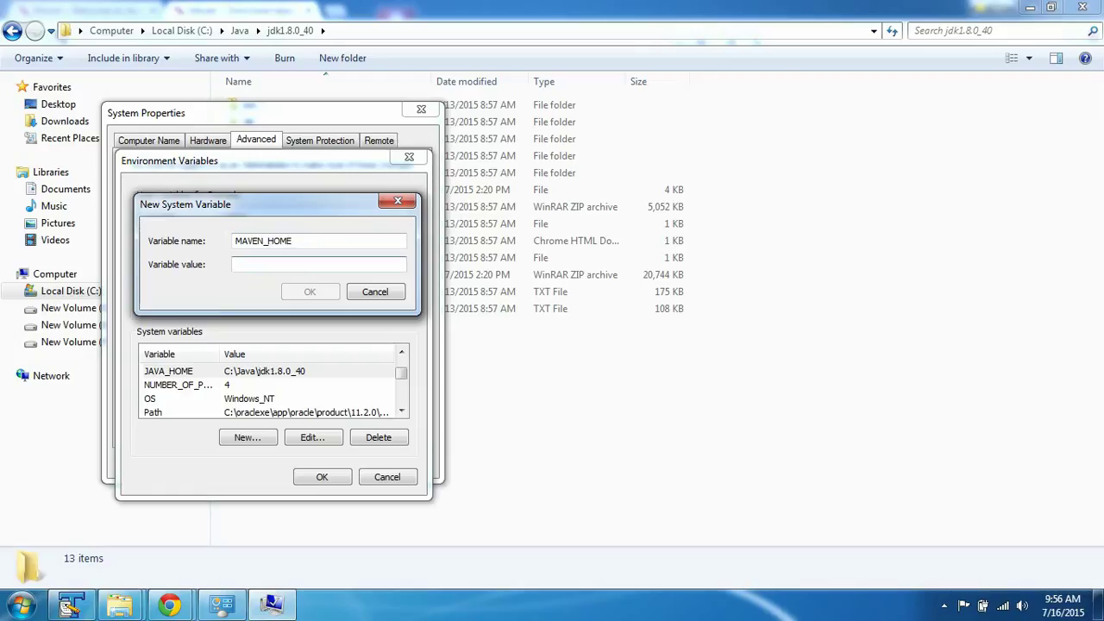
Paste the D:\apache-maven-3.3.3 path as MAVEN_HOME's value and confirm it.
{"action": "left_click", "coordinate": [116, 608]}
{"action": "mouse_move", "coordinate": [120, 604]}
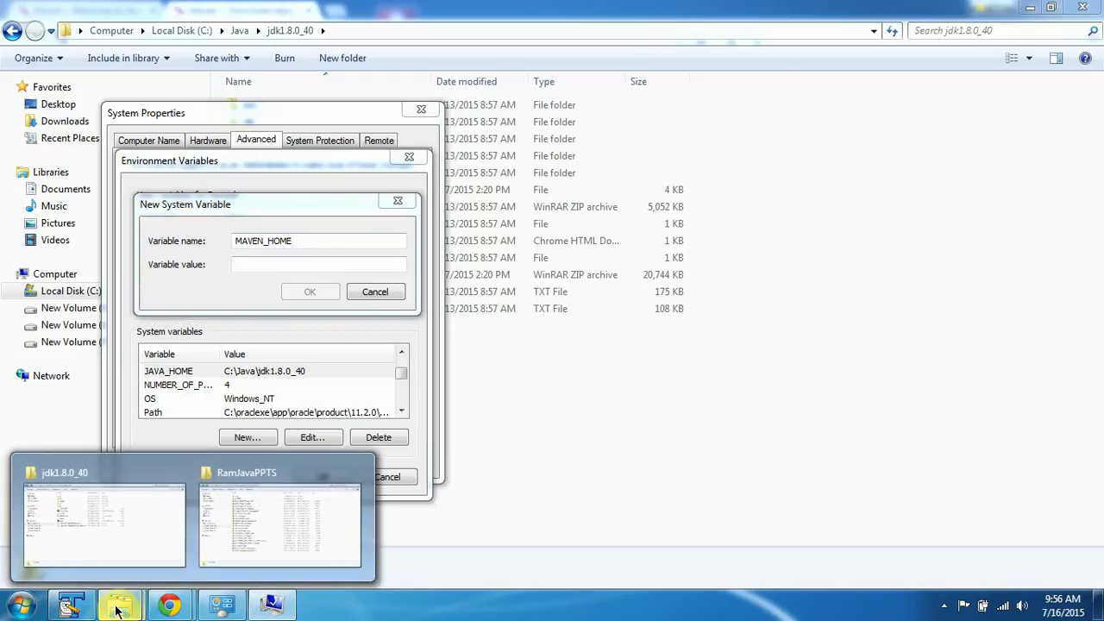
{"action": "left_click", "coordinate": [118, 547]}
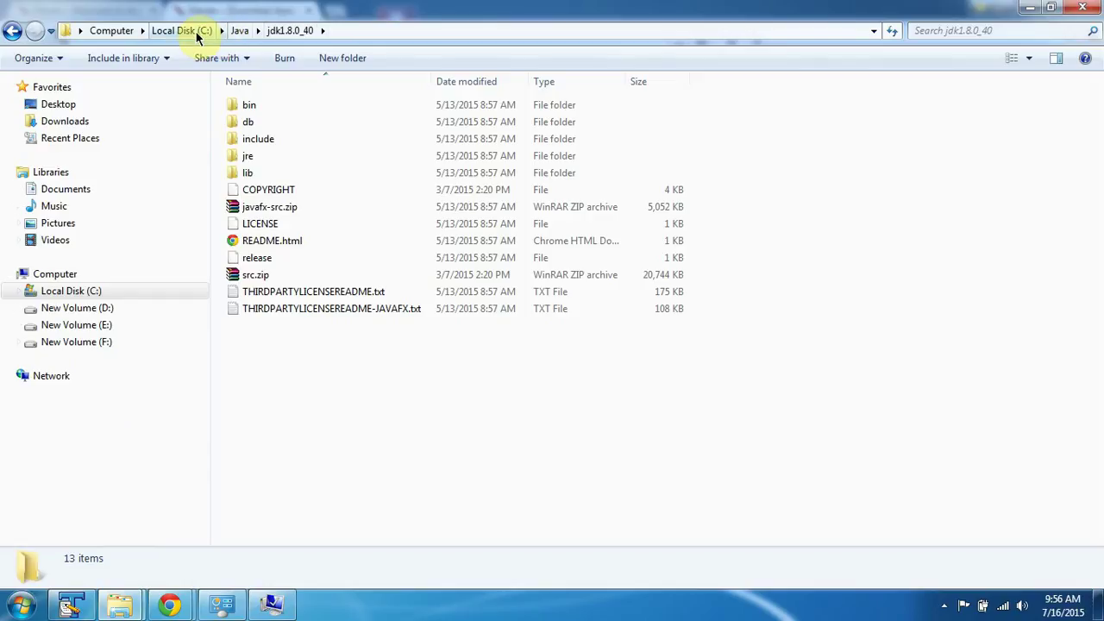
{"action": "left_click", "coordinate": [97, 311]}
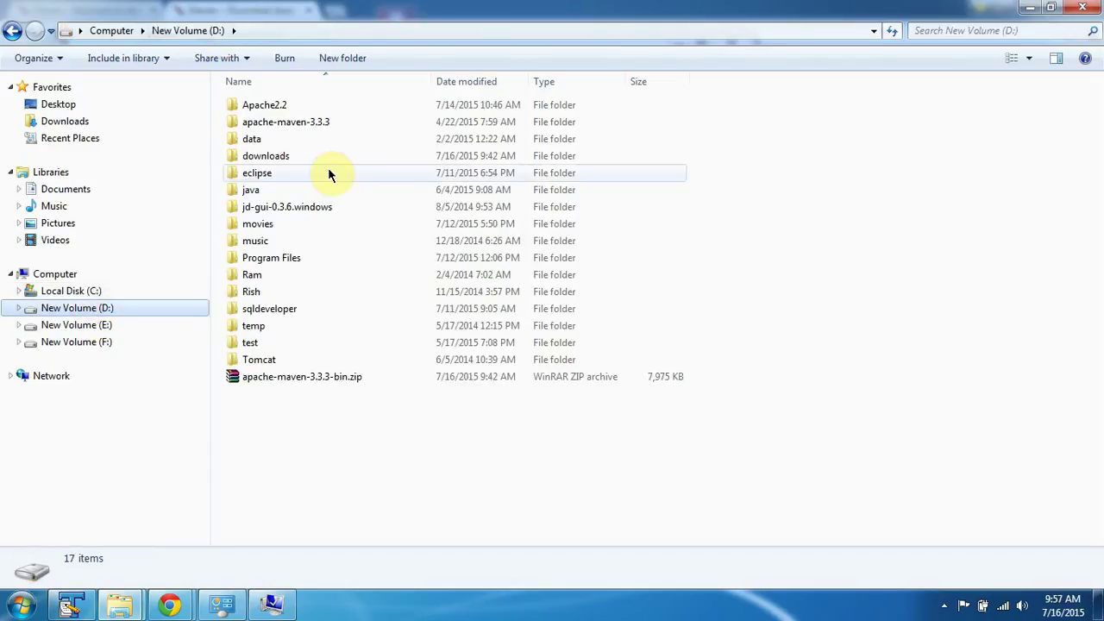
{"action": "double_click", "coordinate": [298, 122]}
{"action": "left_click", "coordinate": [361, 38]}
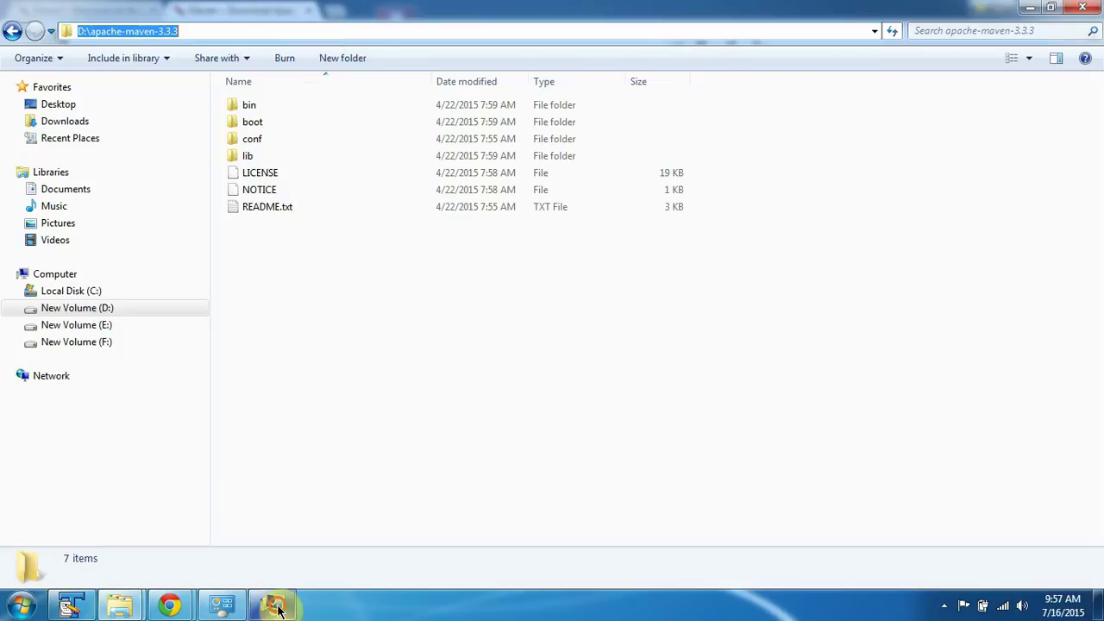
{"action": "left_click", "coordinate": [274, 602]}
{"action": "type", "text": "D:\\apache-maven-3.3.3"}
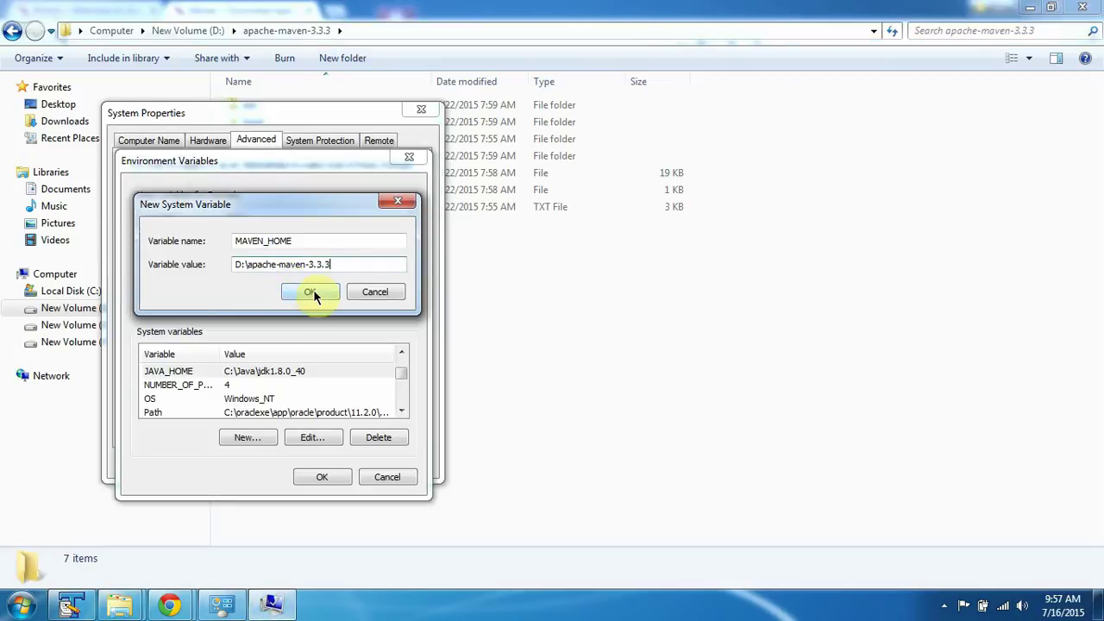
{"action": "left_click", "coordinate": [314, 291]}
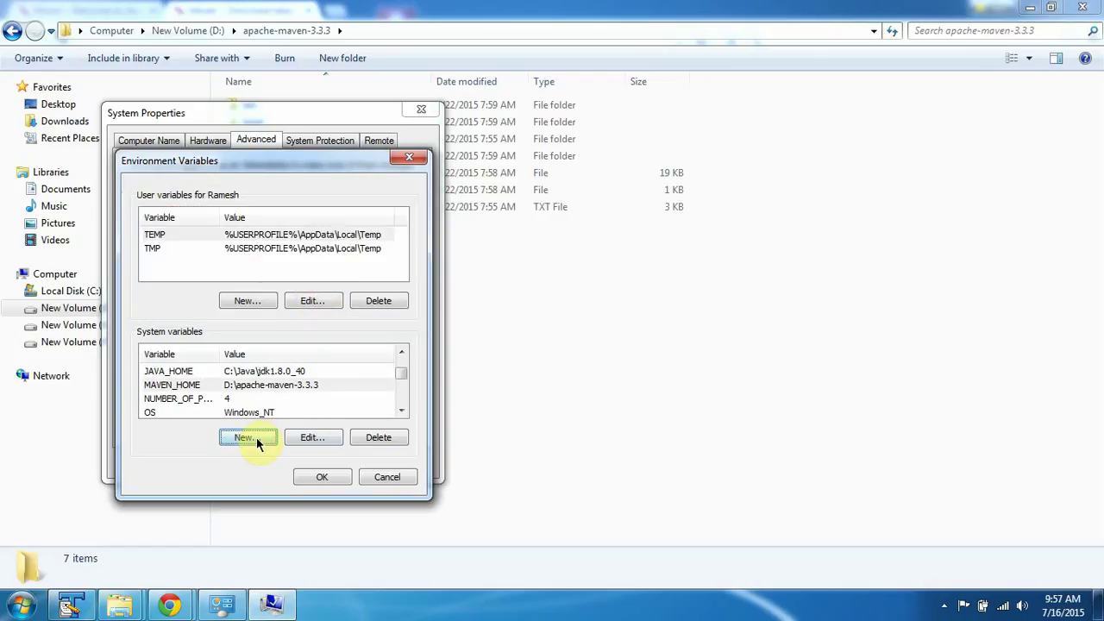
Create system variable M2_HOME with value D:\apache-maven-3.3.3 and verify it in the list.
{"action": "left_click", "coordinate": [239, 385]}
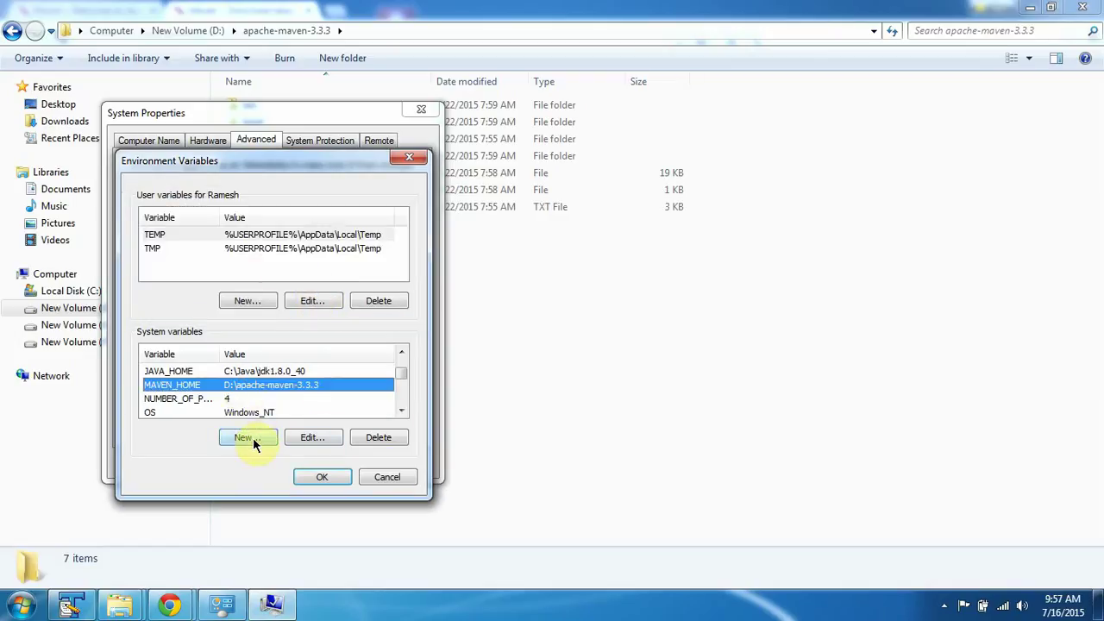
{"action": "left_click", "coordinate": [247, 437]}
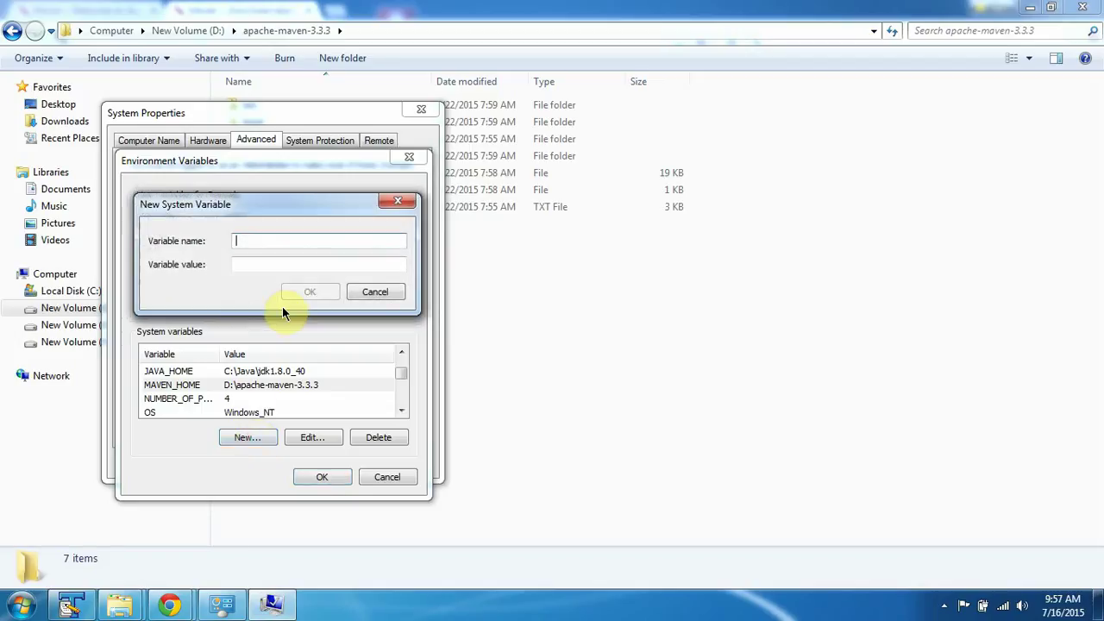
{"action": "type", "text": "M2_"}
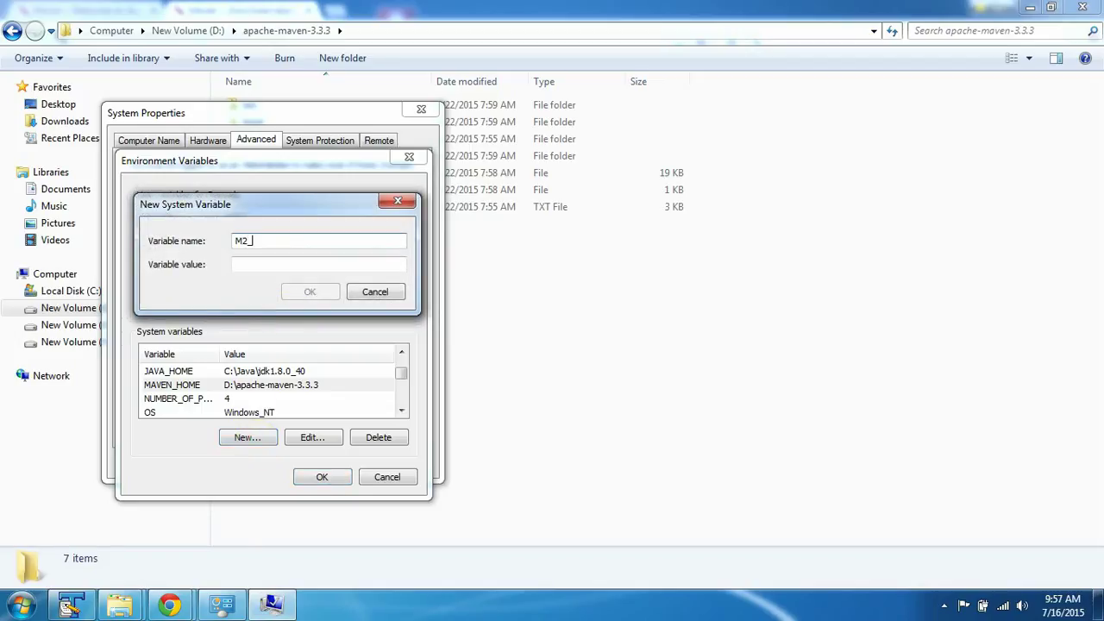
{"action": "type", "text": "HOME"}
{"action": "key", "text": "Tab"}
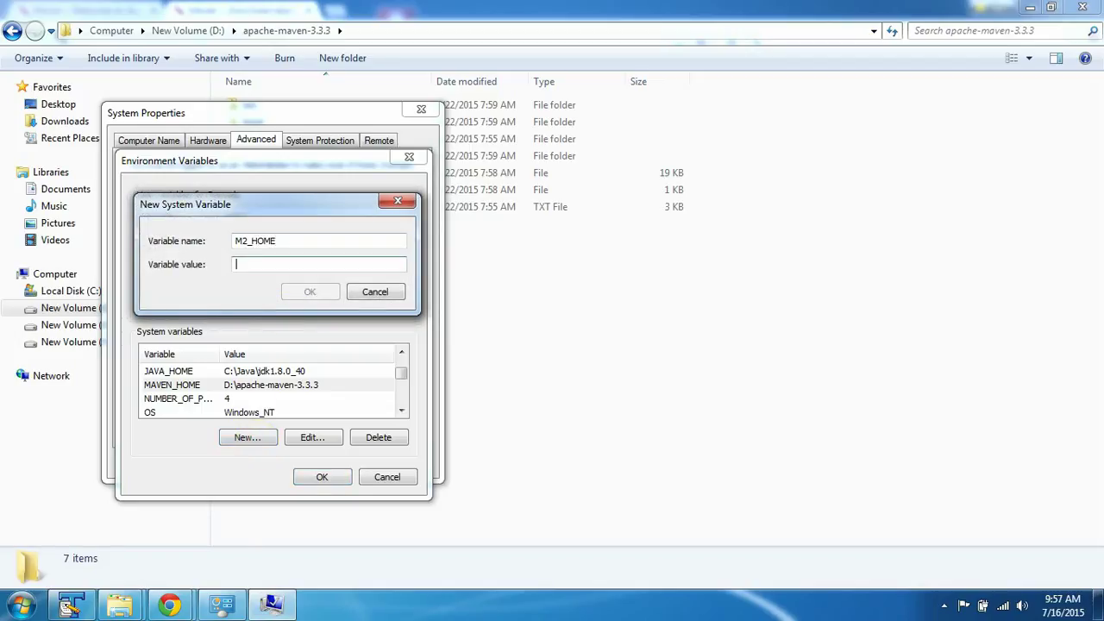
{"action": "type", "text": "D:\\apache-maven-3.3.3"}
{"action": "left_click", "coordinate": [310, 294]}
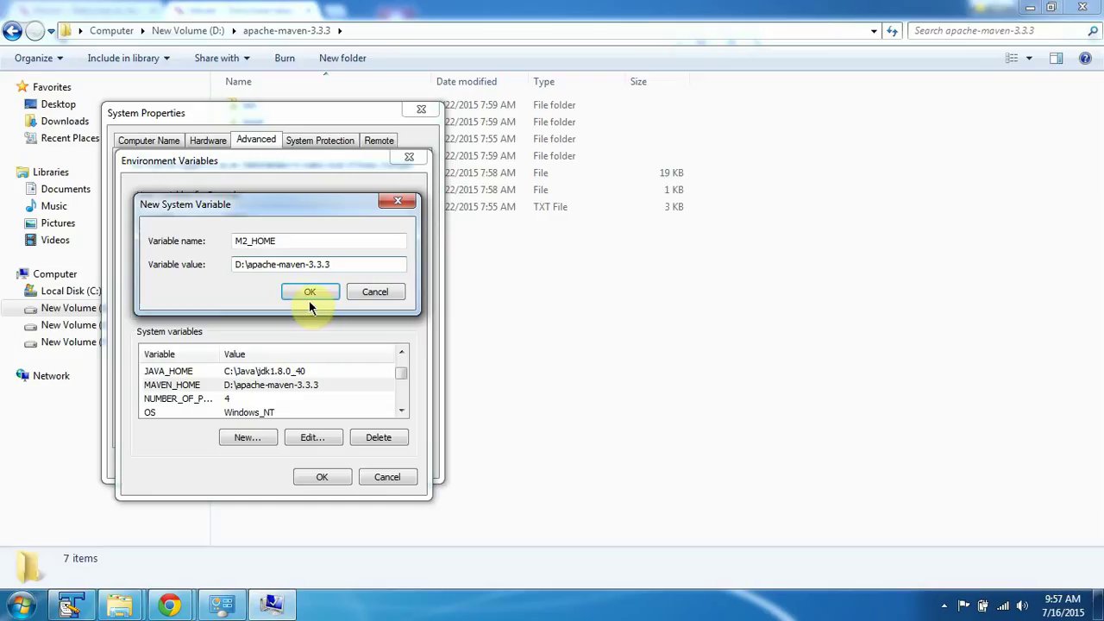
{"action": "left_click", "coordinate": [309, 293]}
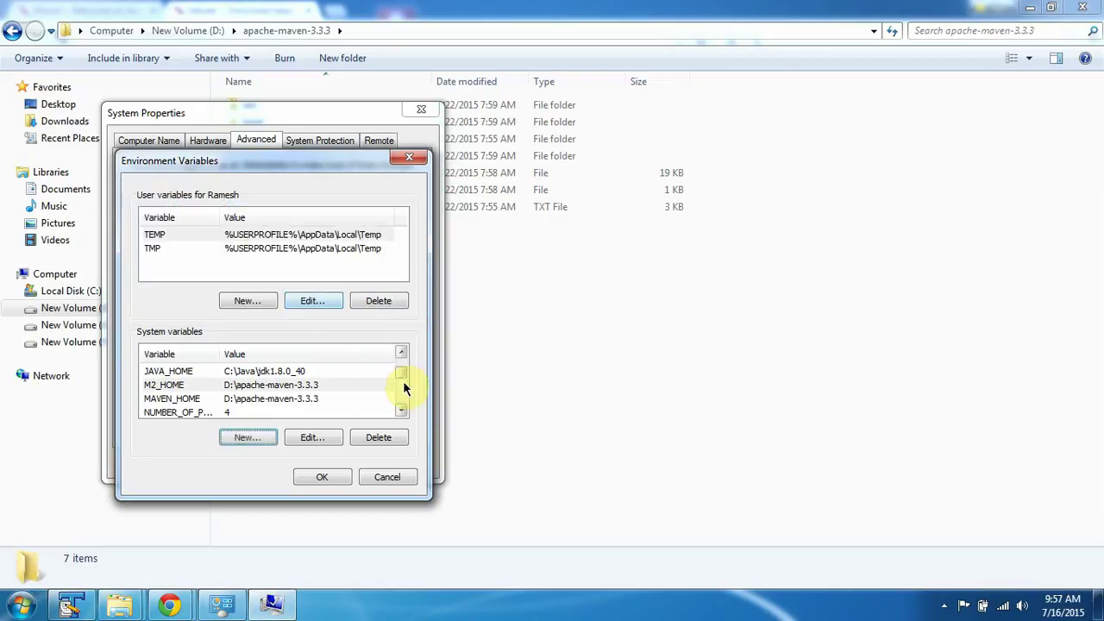
{"action": "left_click", "coordinate": [255, 384]}
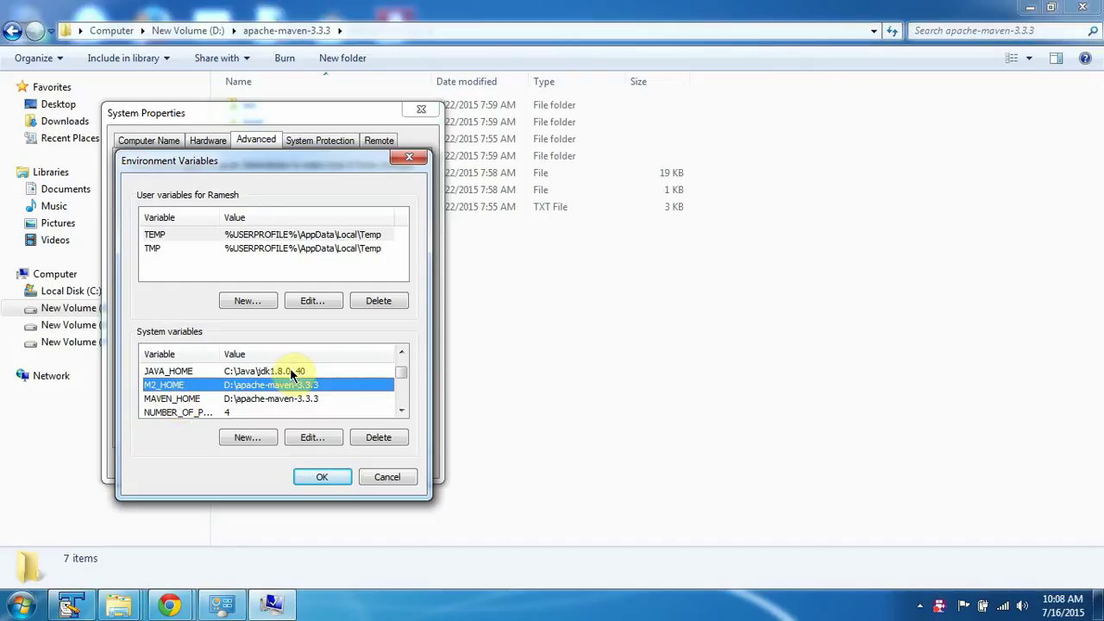
Edit the Path system variable, appending ;%M2_HOME%\bin, and save.
{"action": "left_click", "coordinate": [235, 398]}
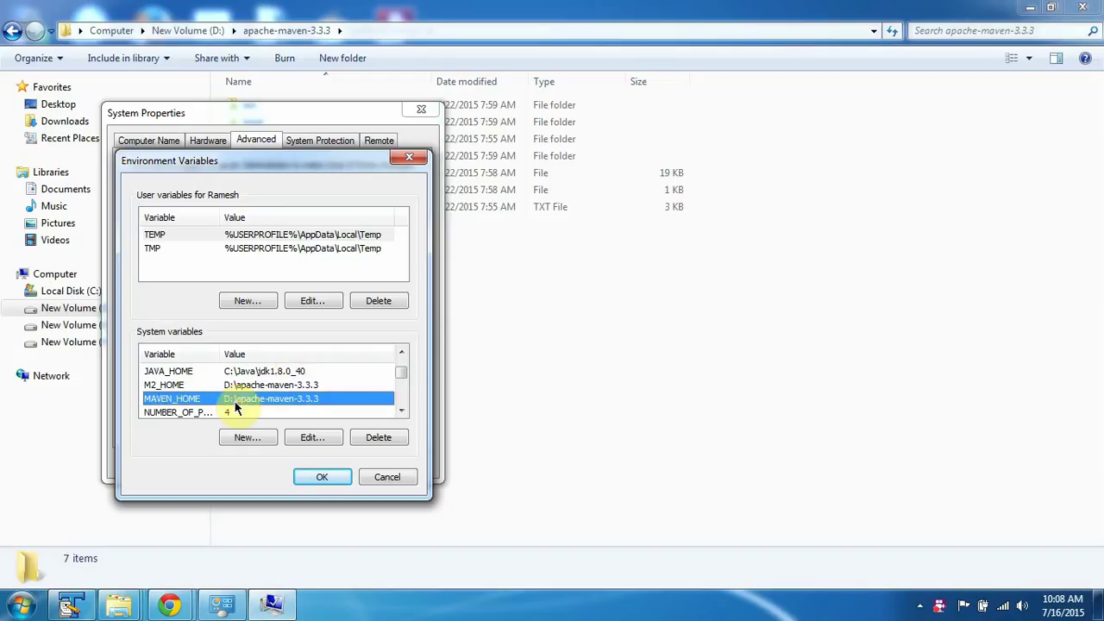
{"action": "key", "text": "p"}
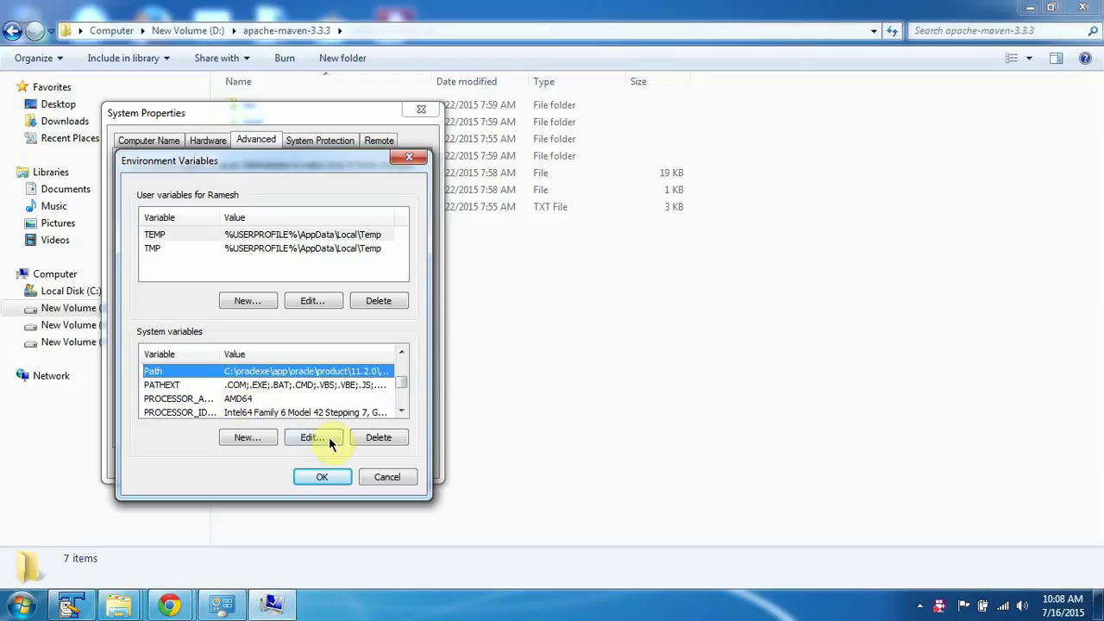
{"action": "left_click", "coordinate": [312, 437]}
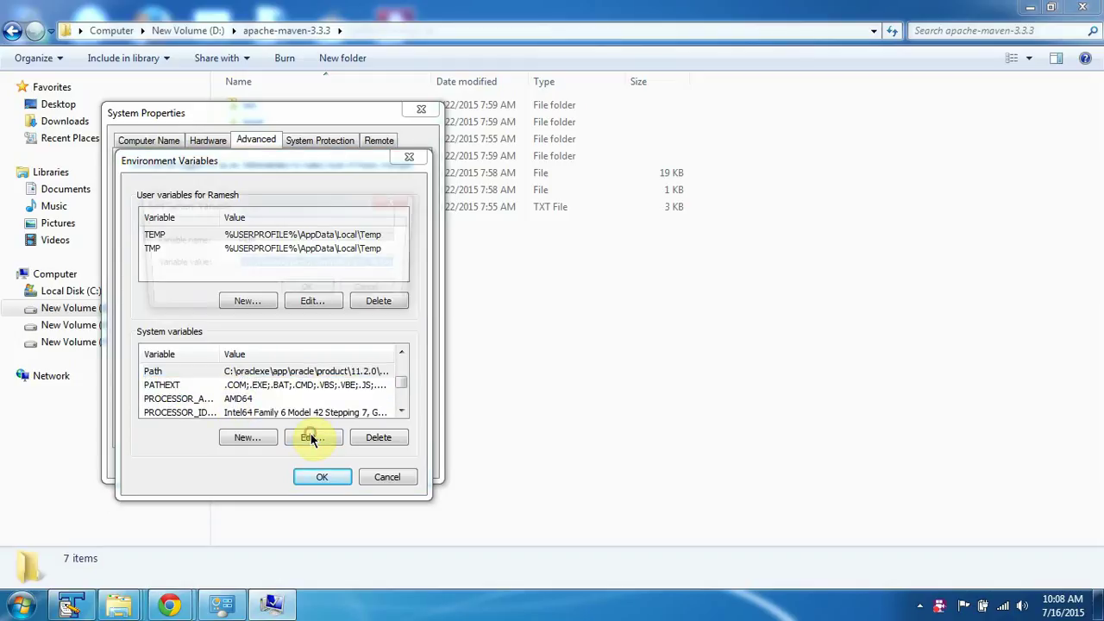
{"action": "left_click", "coordinate": [384, 268]}
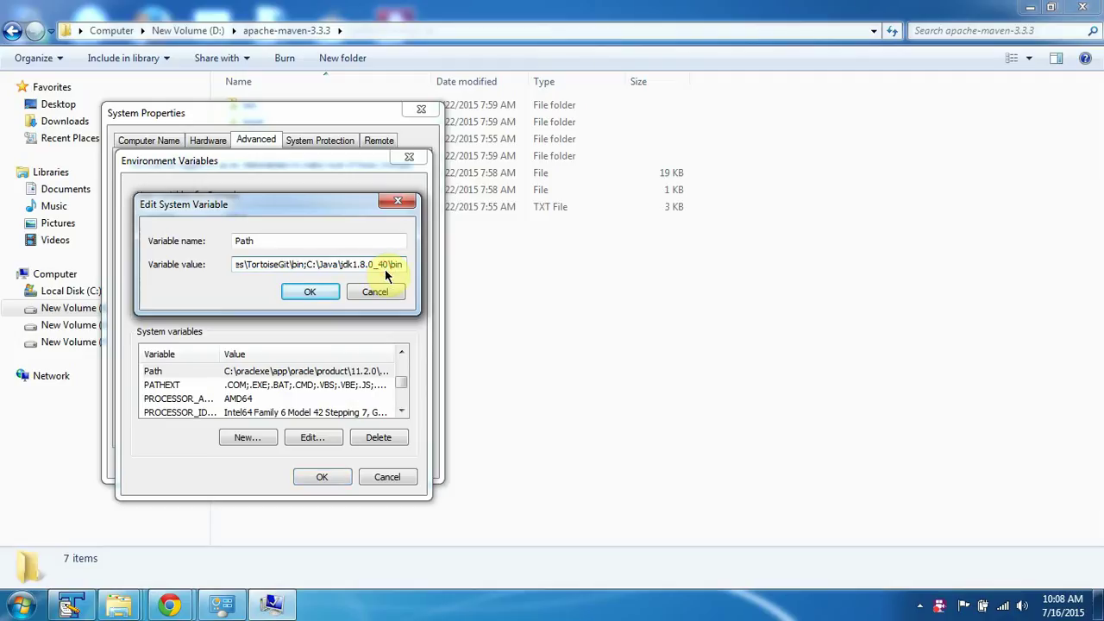
{"action": "type", "text": ";"}
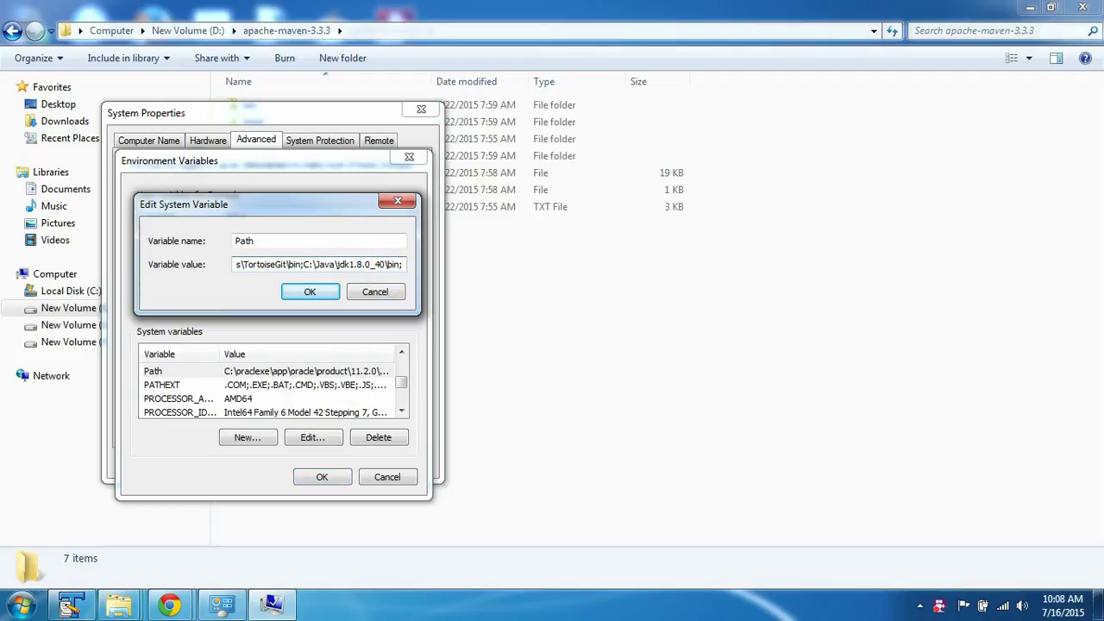
{"action": "type", "text": "%"}
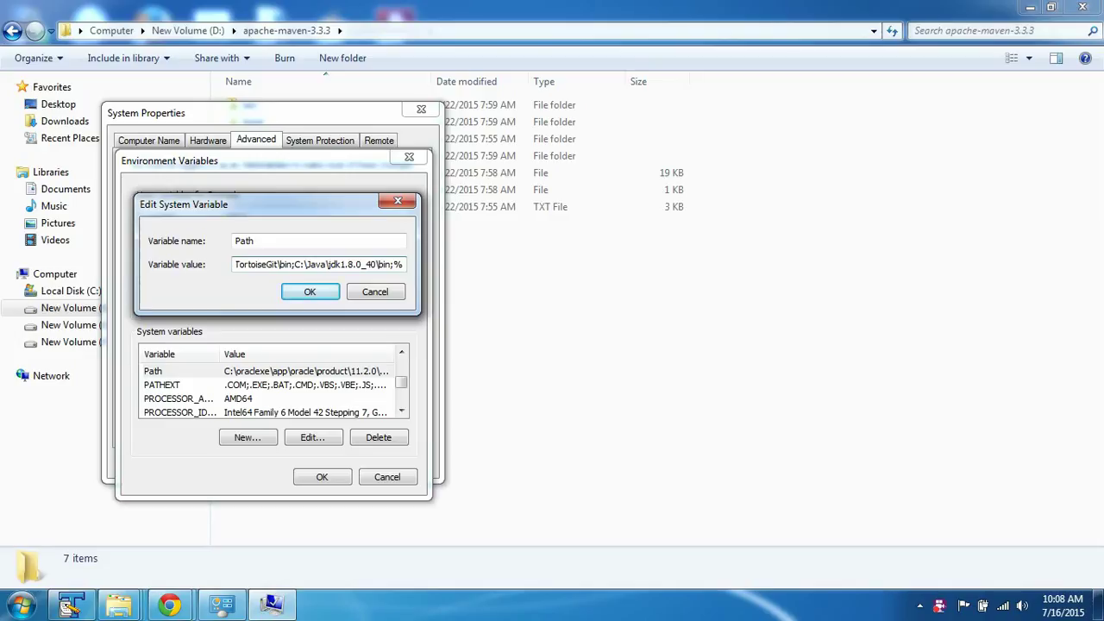
{"action": "type", "text": "M2"}
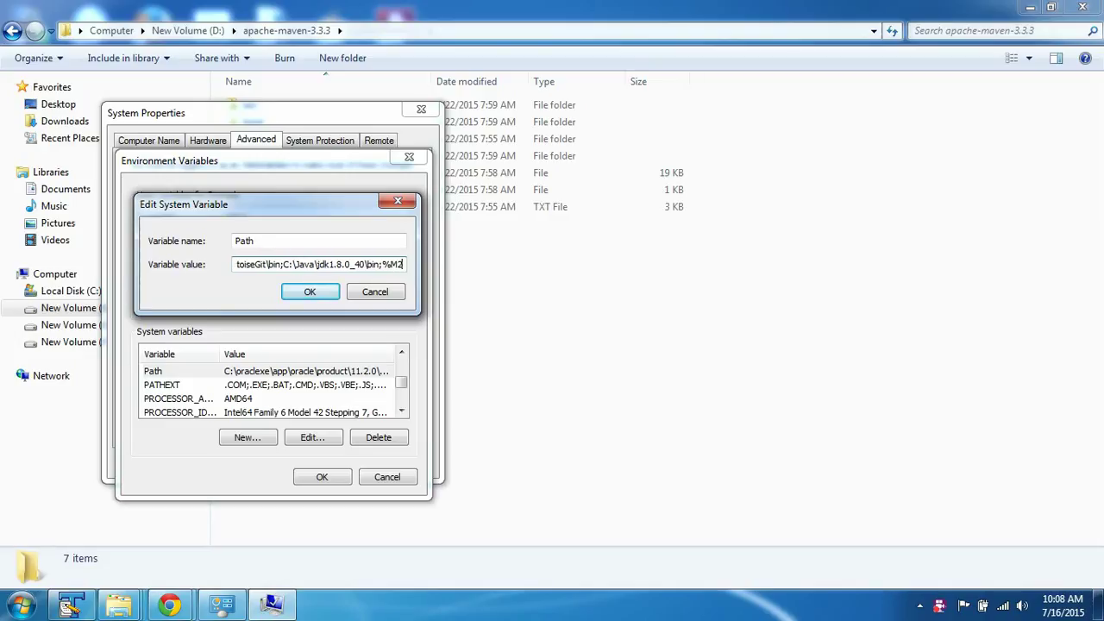
{"action": "type", "text": "_HOM"}
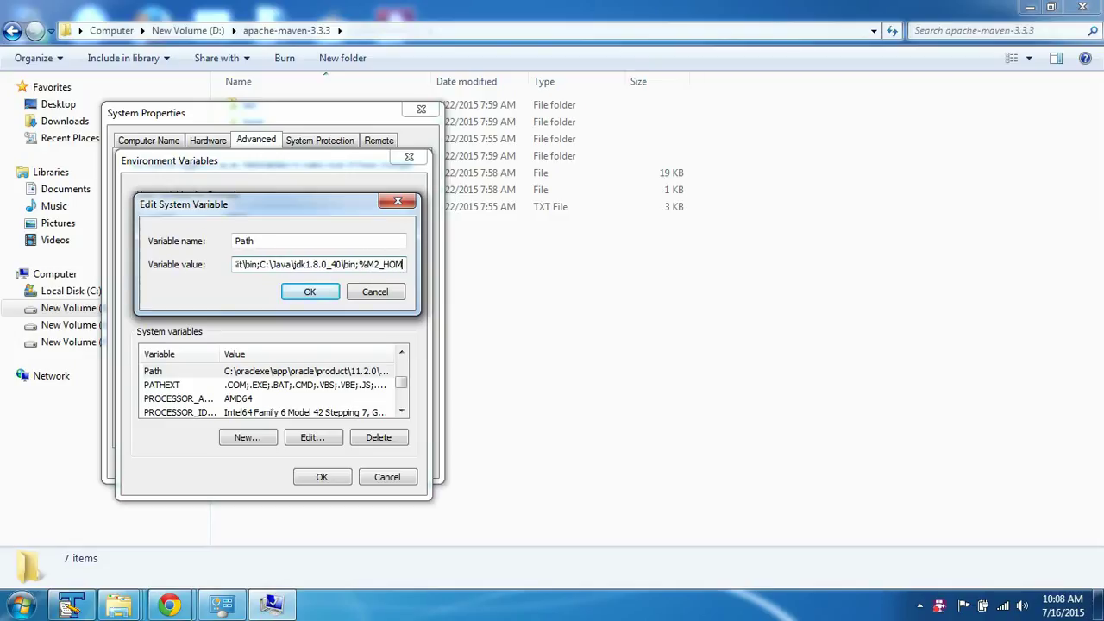
{"action": "type", "text": "E"}
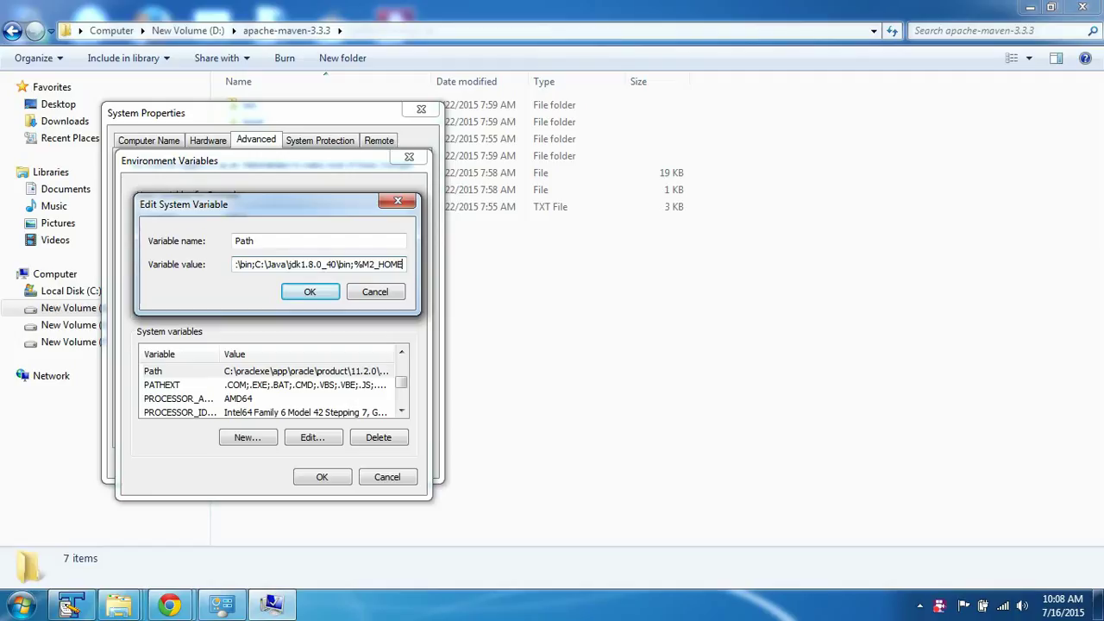
{"action": "type", "text": "%"}
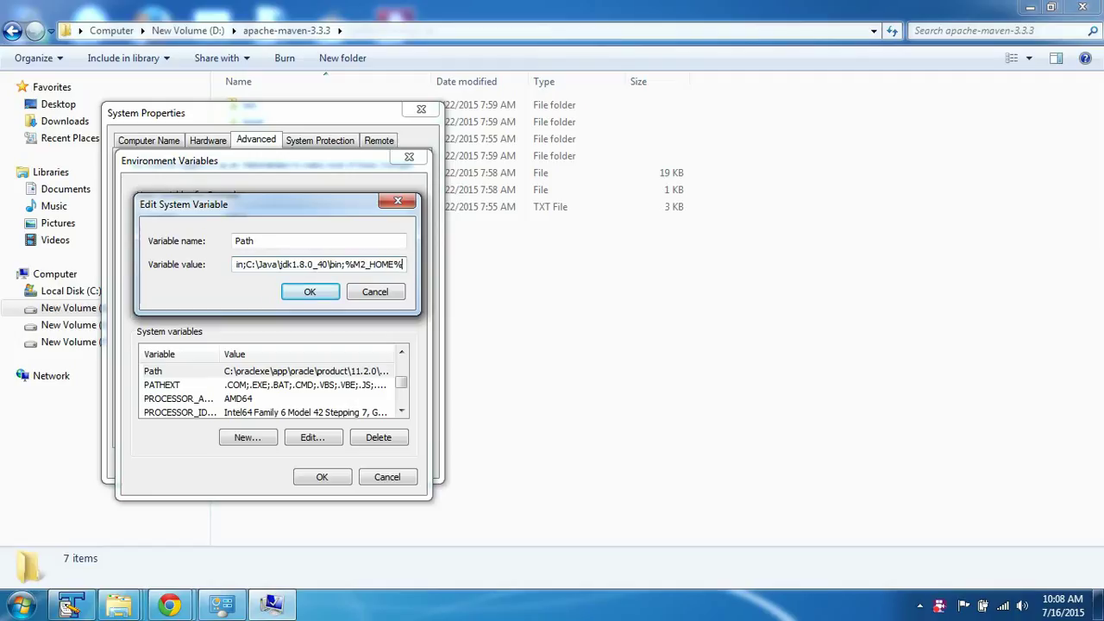
{"action": "type", "text": "\\bin"}
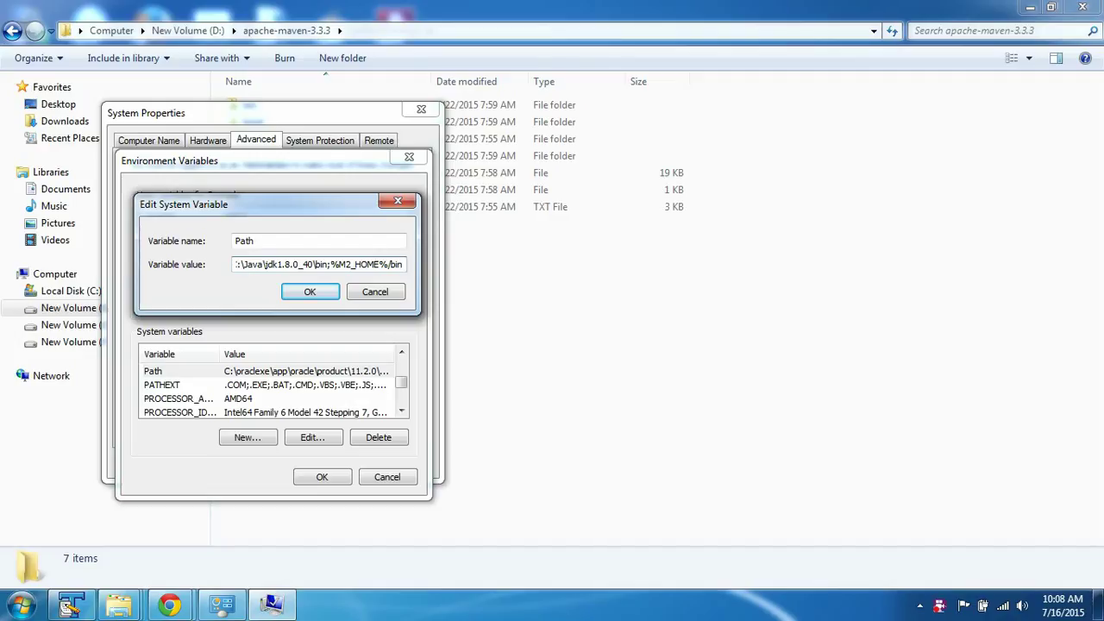
{"action": "left_click", "coordinate": [307, 291]}
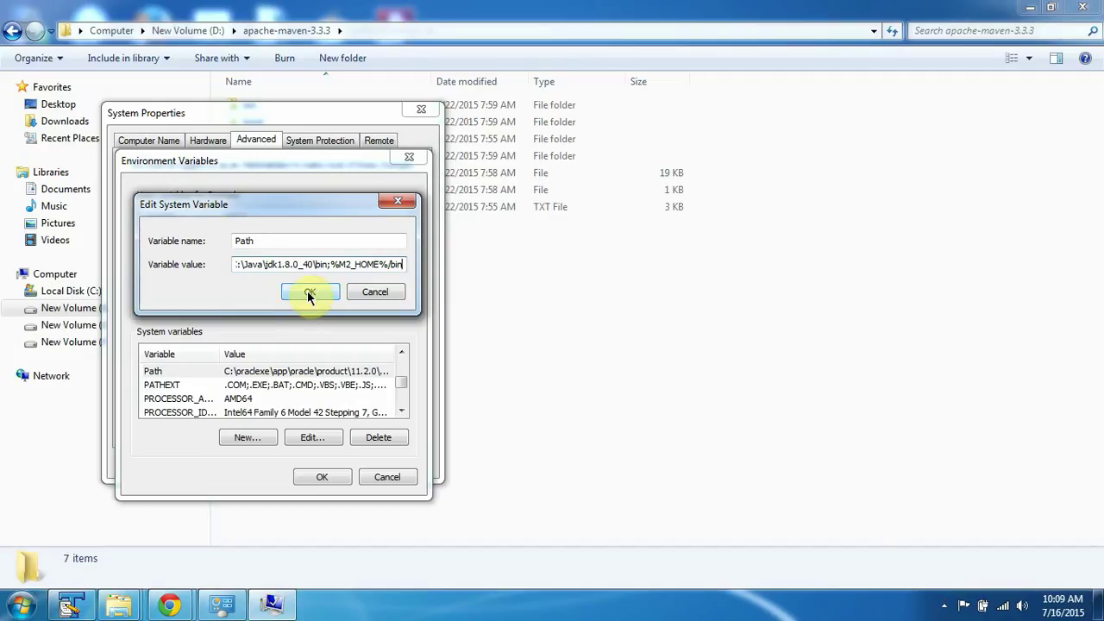
{"action": "left_click", "coordinate": [308, 293]}
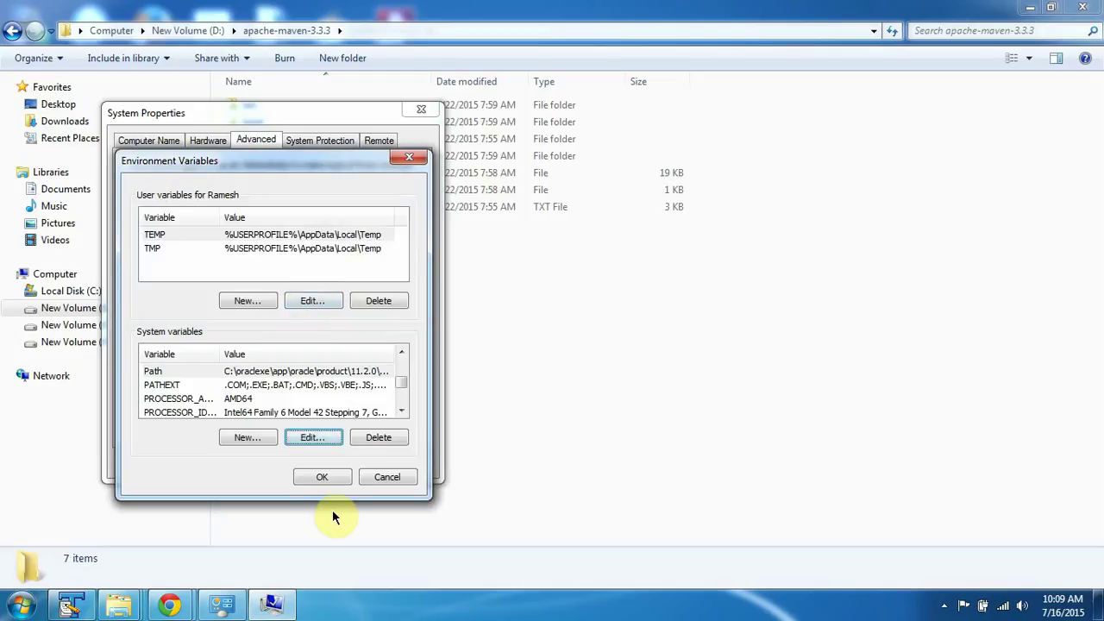
Close Environment Variables and System Properties, then launch cmd from Start search.
{"action": "left_click", "coordinate": [323, 479]}
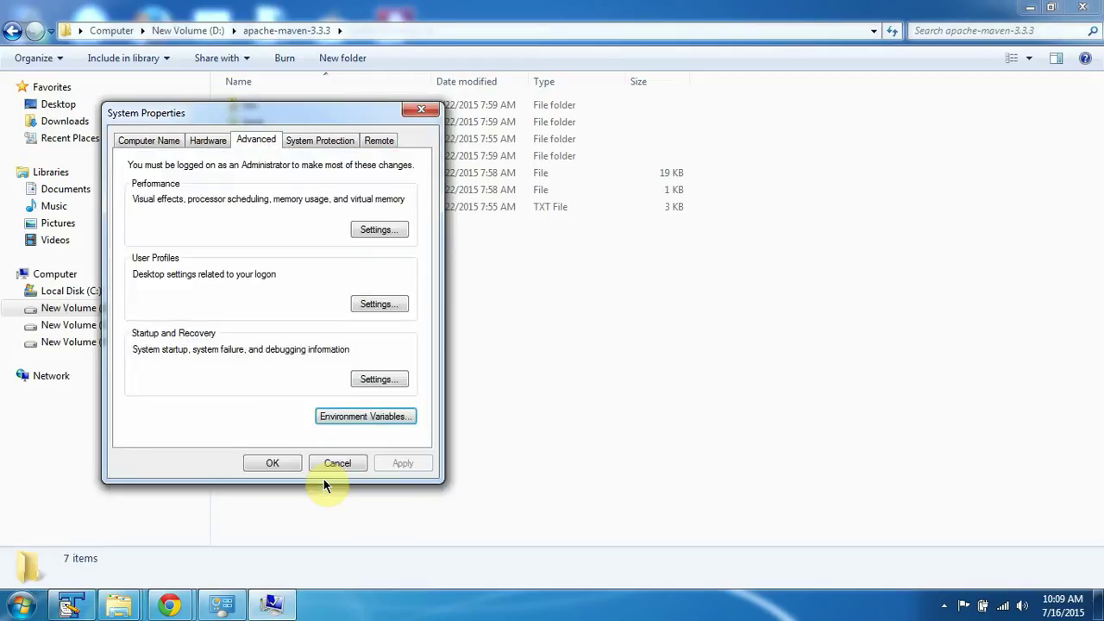
{"action": "left_click", "coordinate": [272, 463]}
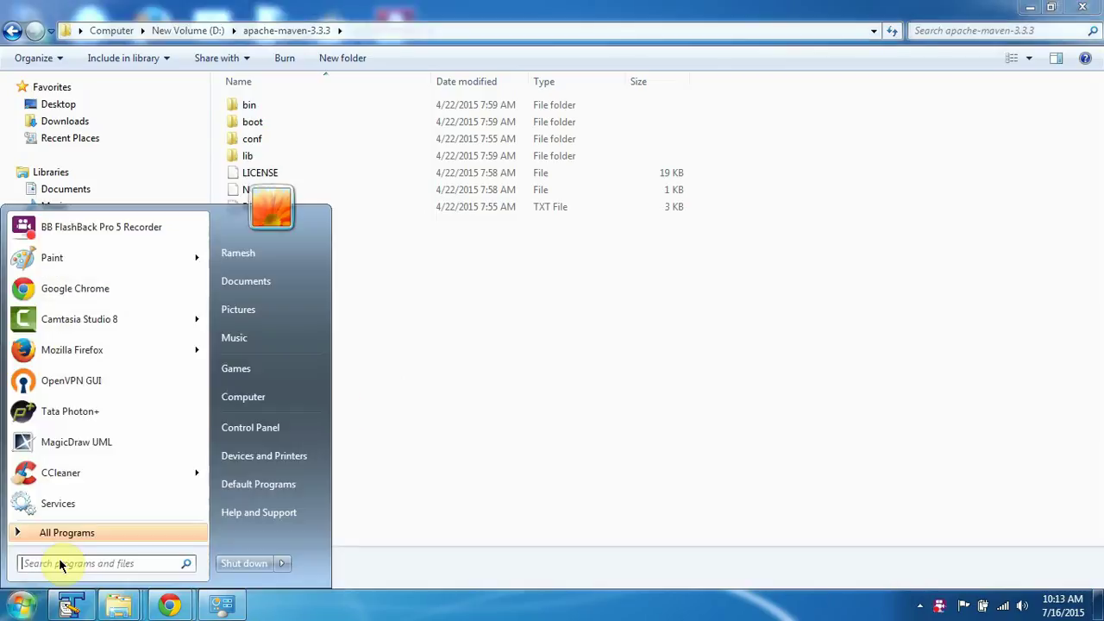
{"action": "type", "text": "cmd"}
{"action": "key", "text": "Return"}
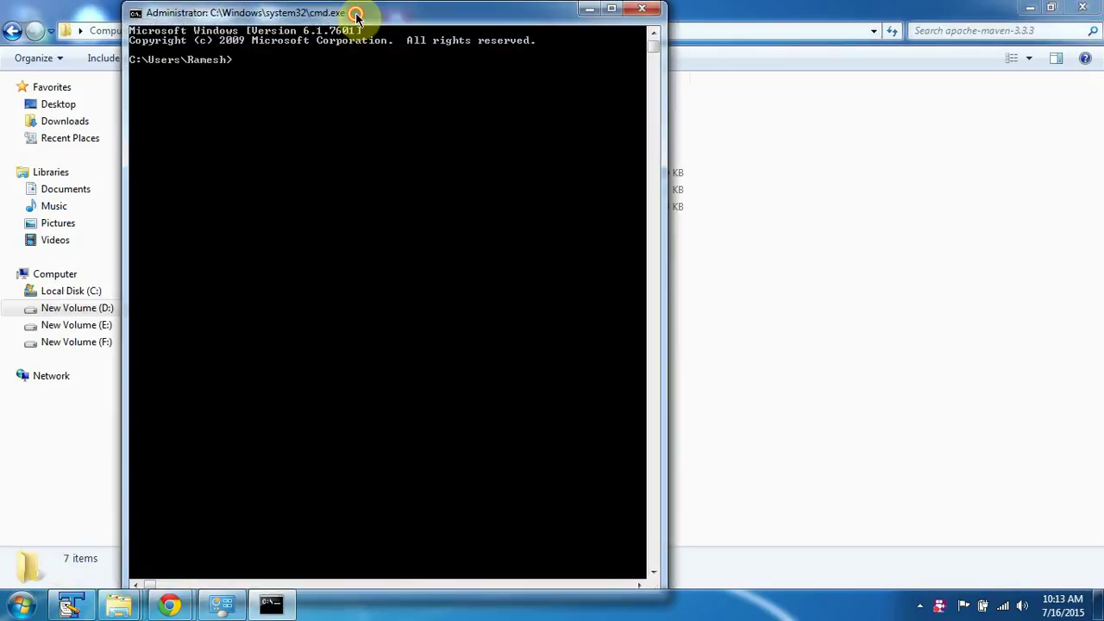
Maximize the Command Prompt and run mvn -version.
{"action": "double_click", "coordinate": [356, 15]}
{"action": "left_click", "coordinate": [324, 54]}
{"action": "type", "text": "mv"}
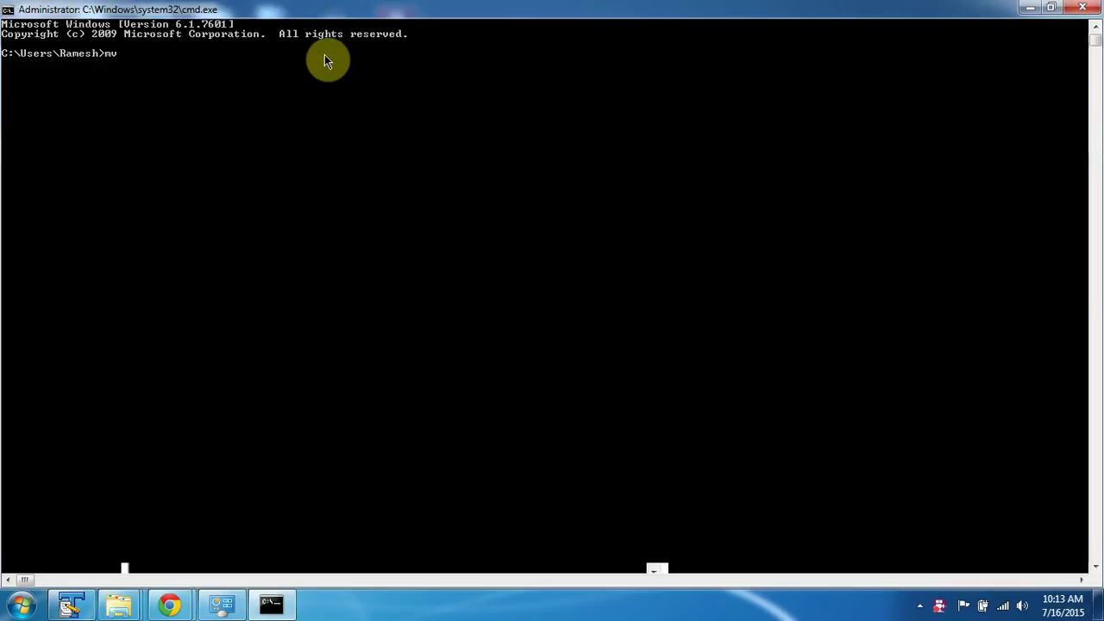
{"action": "type", "text": "n -ver"}
{"action": "type", "text": "sion"}
{"action": "key", "text": "Return"}
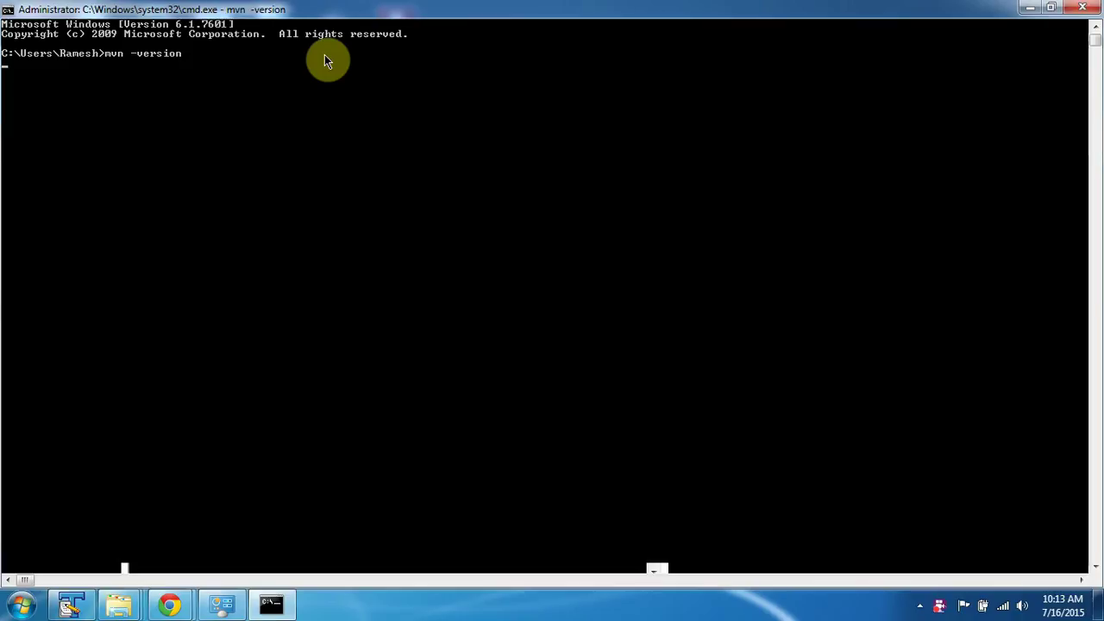